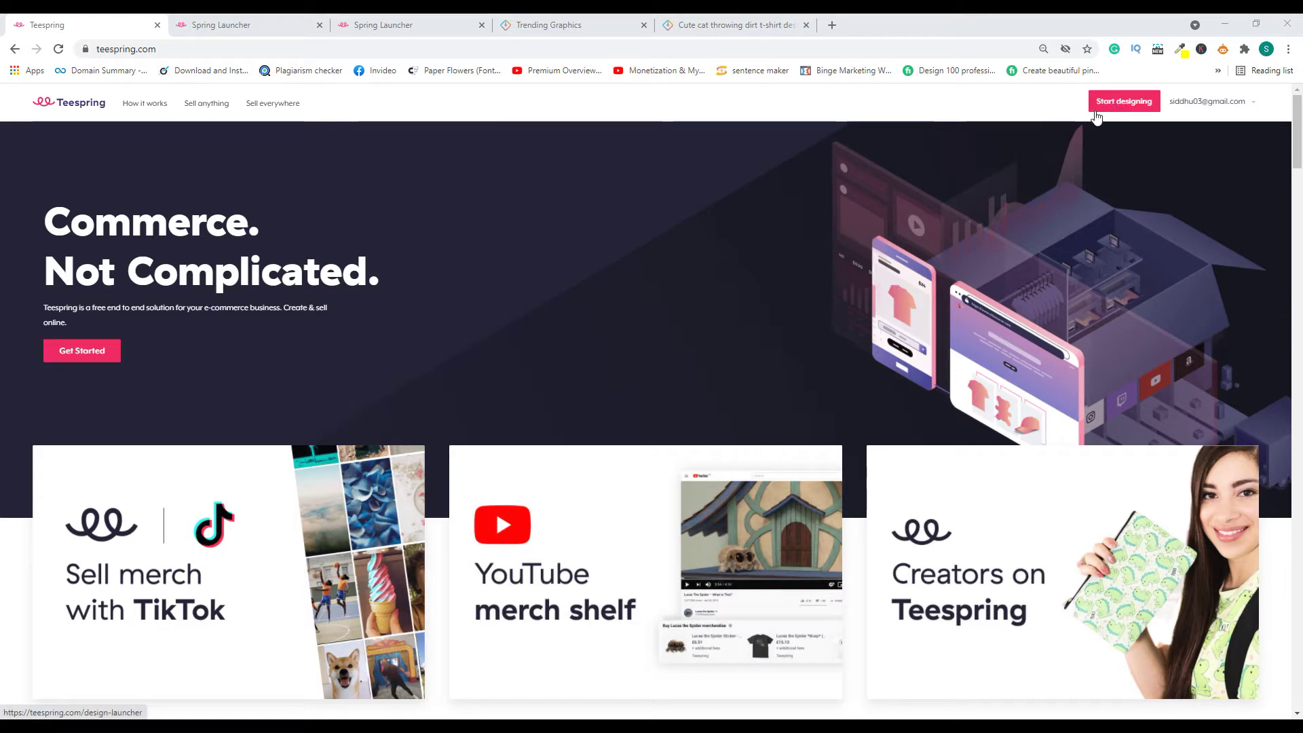
Step: Check the account menu, then open the Spring Launcher's Choose your product page
left_click(1259, 109)
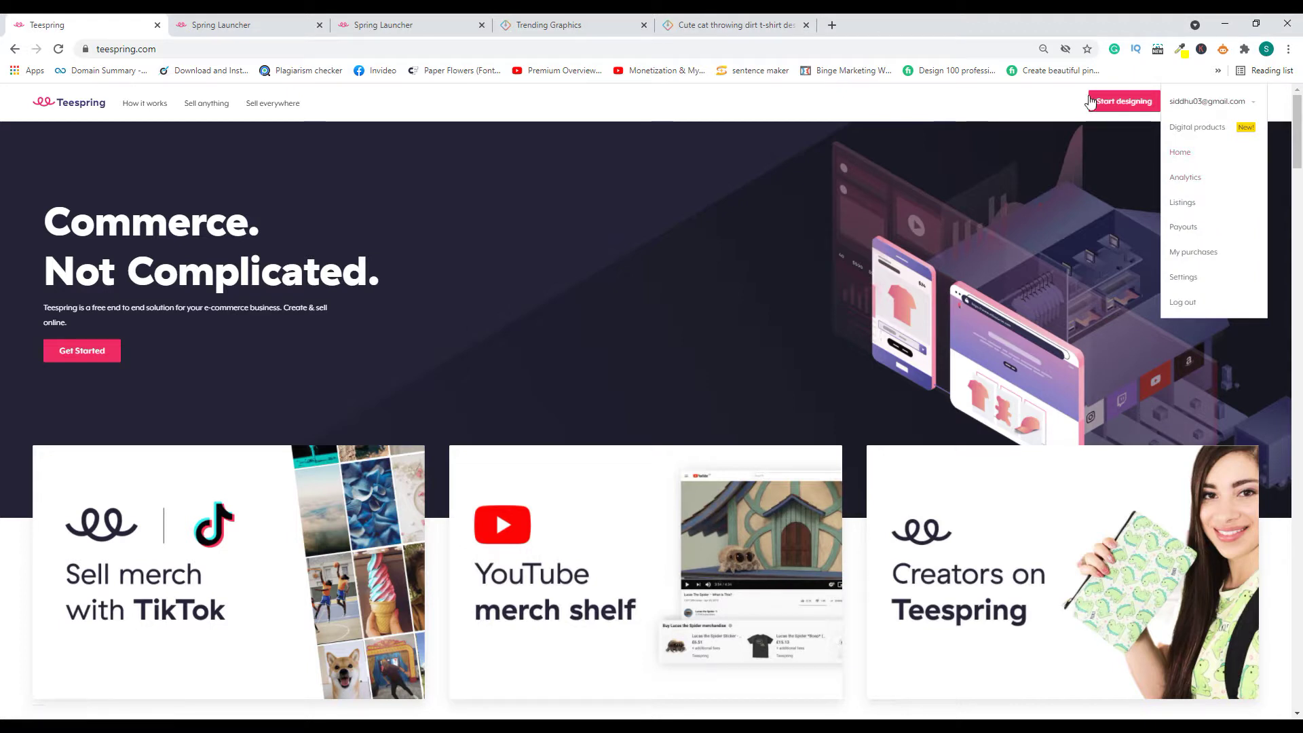
left_click(970, 114)
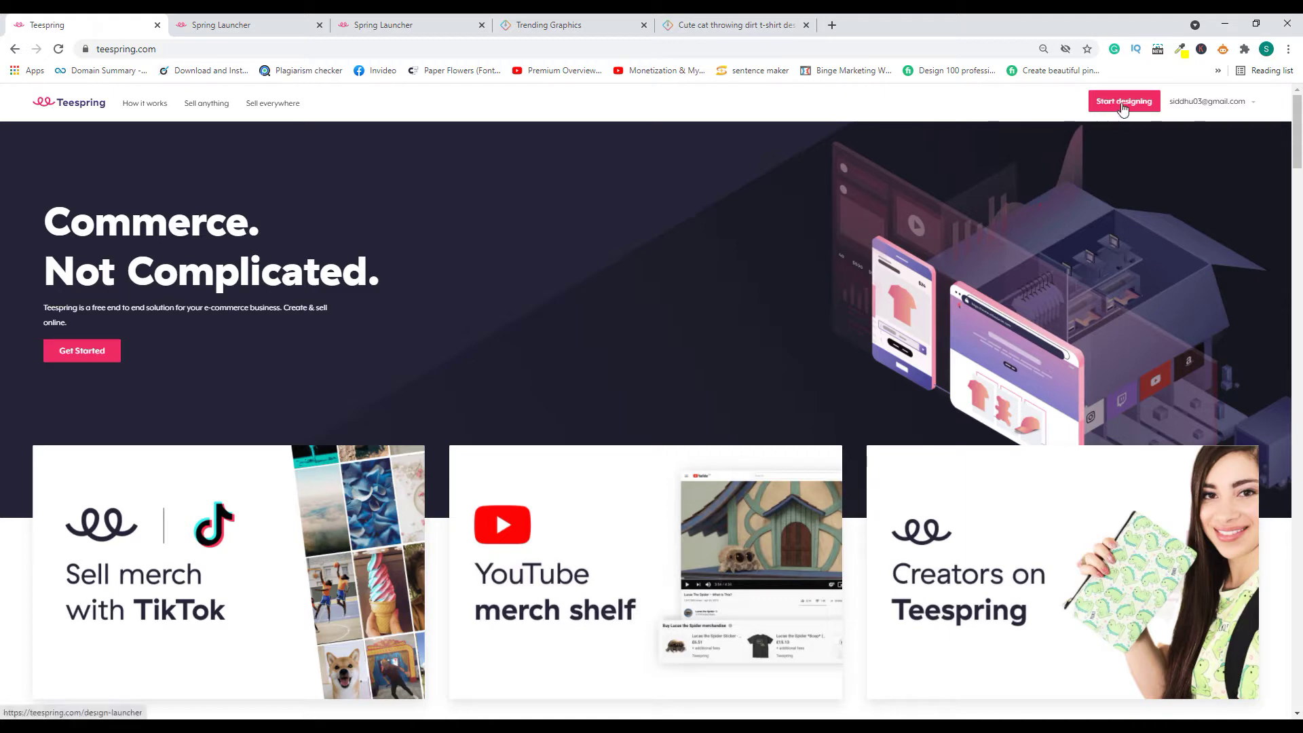
left_click(236, 20)
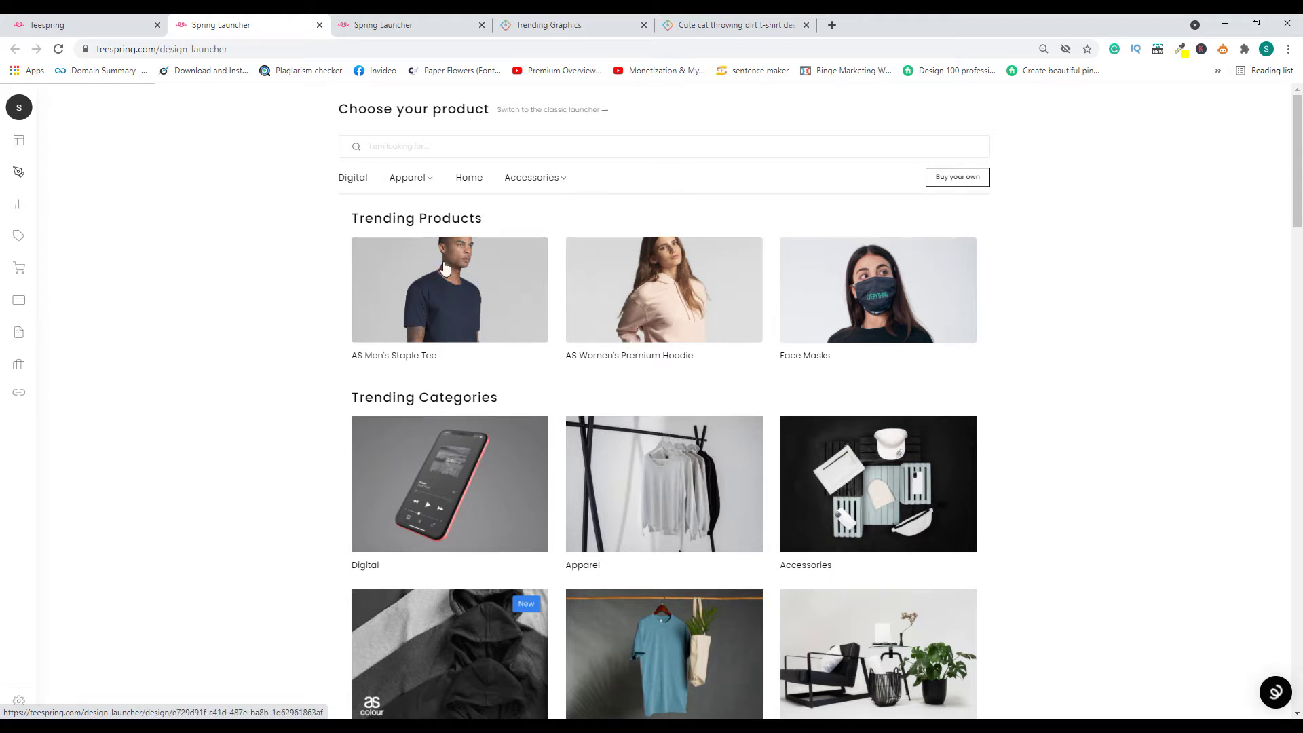
Step: Switch to the black tee in Create Your Product and begin adding an image
left_click(355, 20)
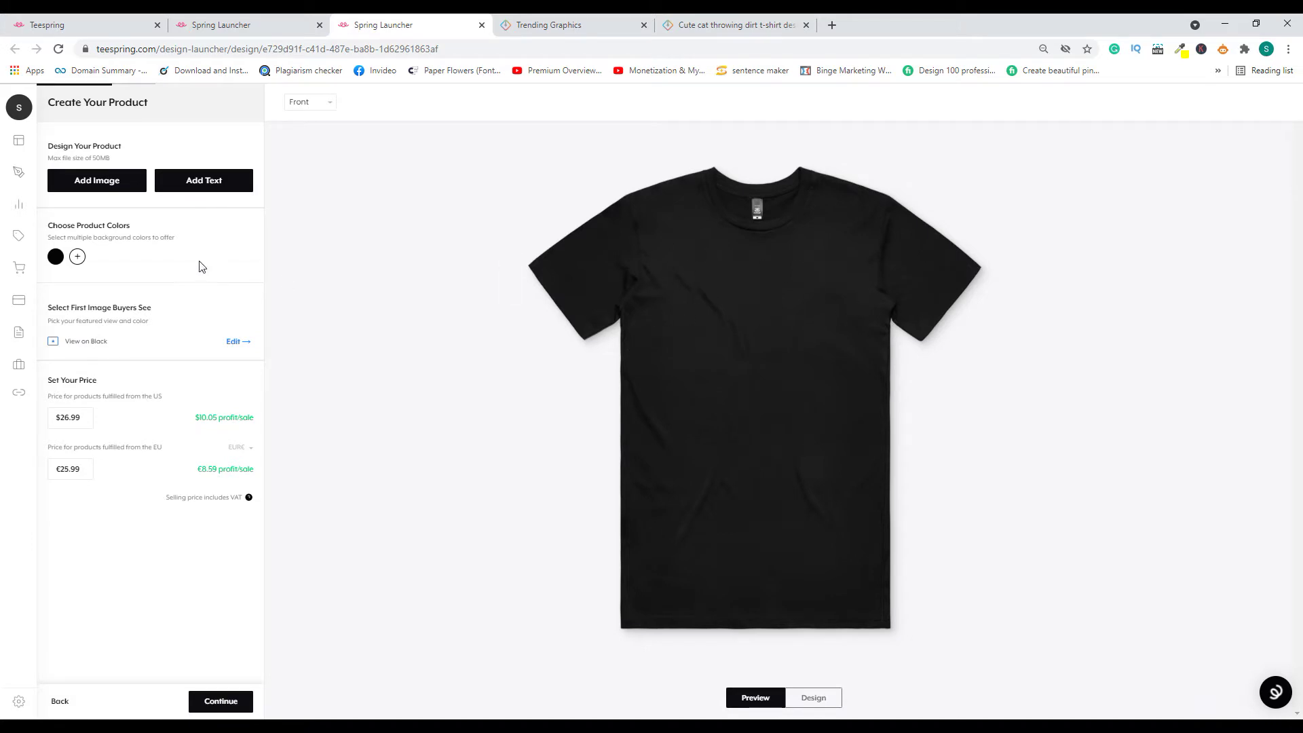
left_click(120, 190)
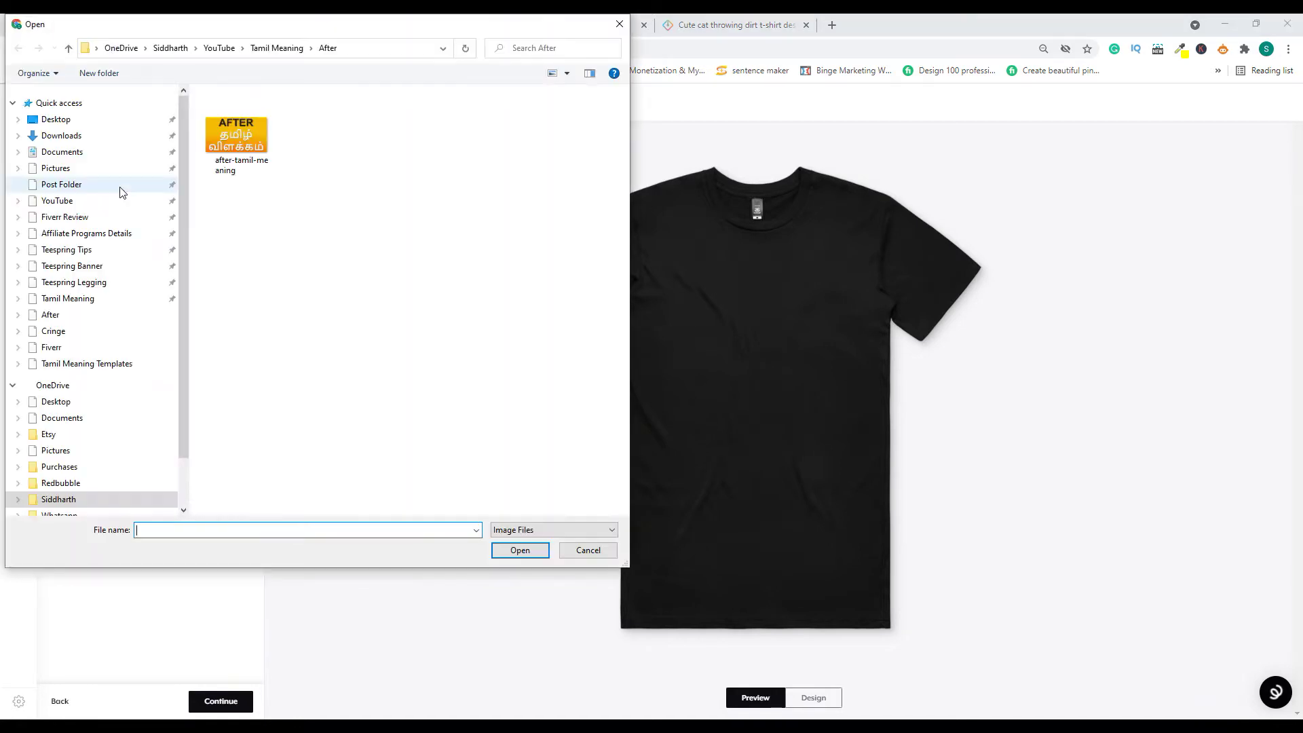
Step: Place the cat image from Downloads on the shirt front, nudge it, then view Vexels trending graphics
left_click(45, 136)
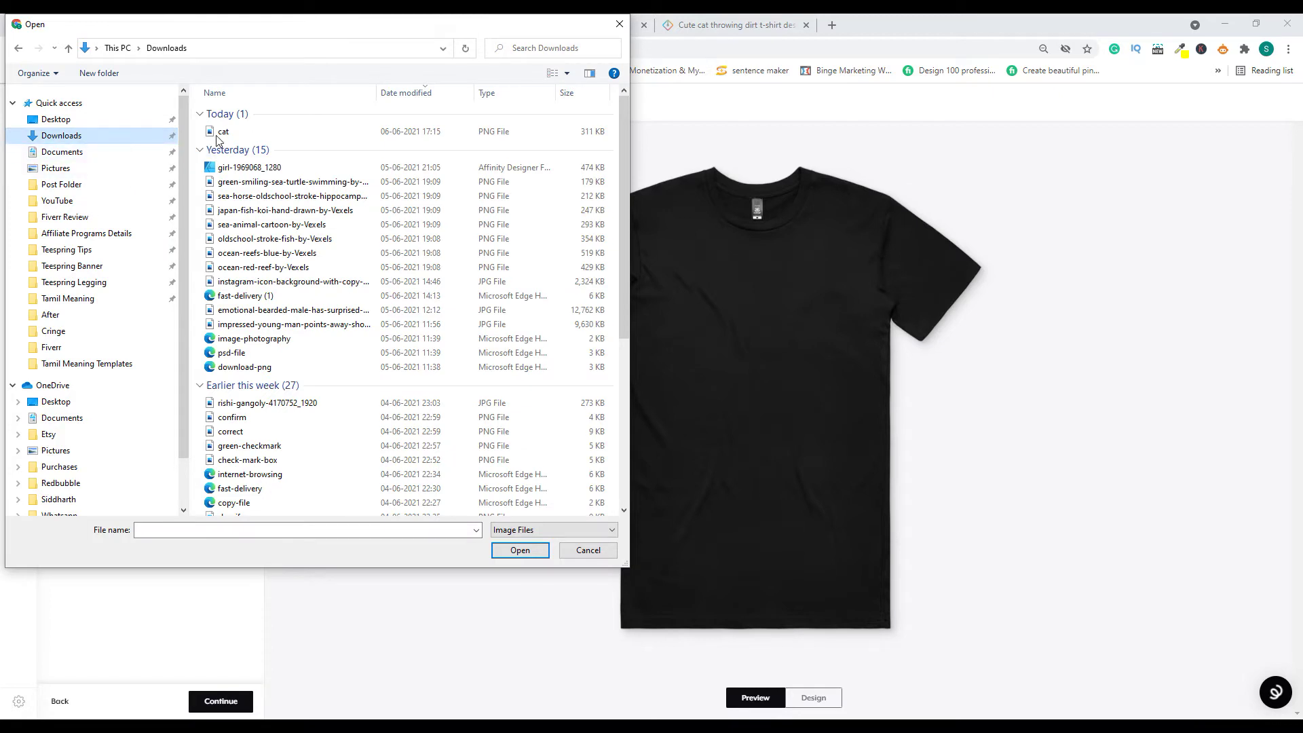
left_click(222, 131)
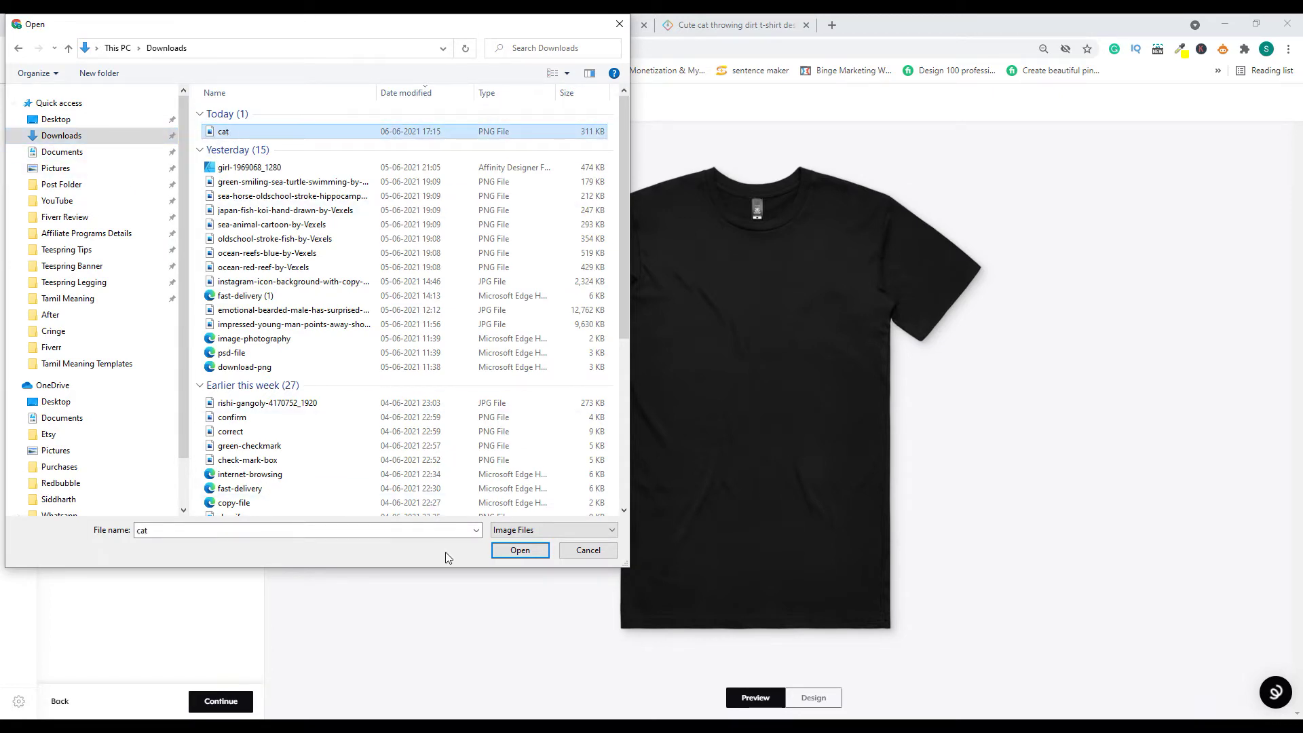
left_click(520, 553)
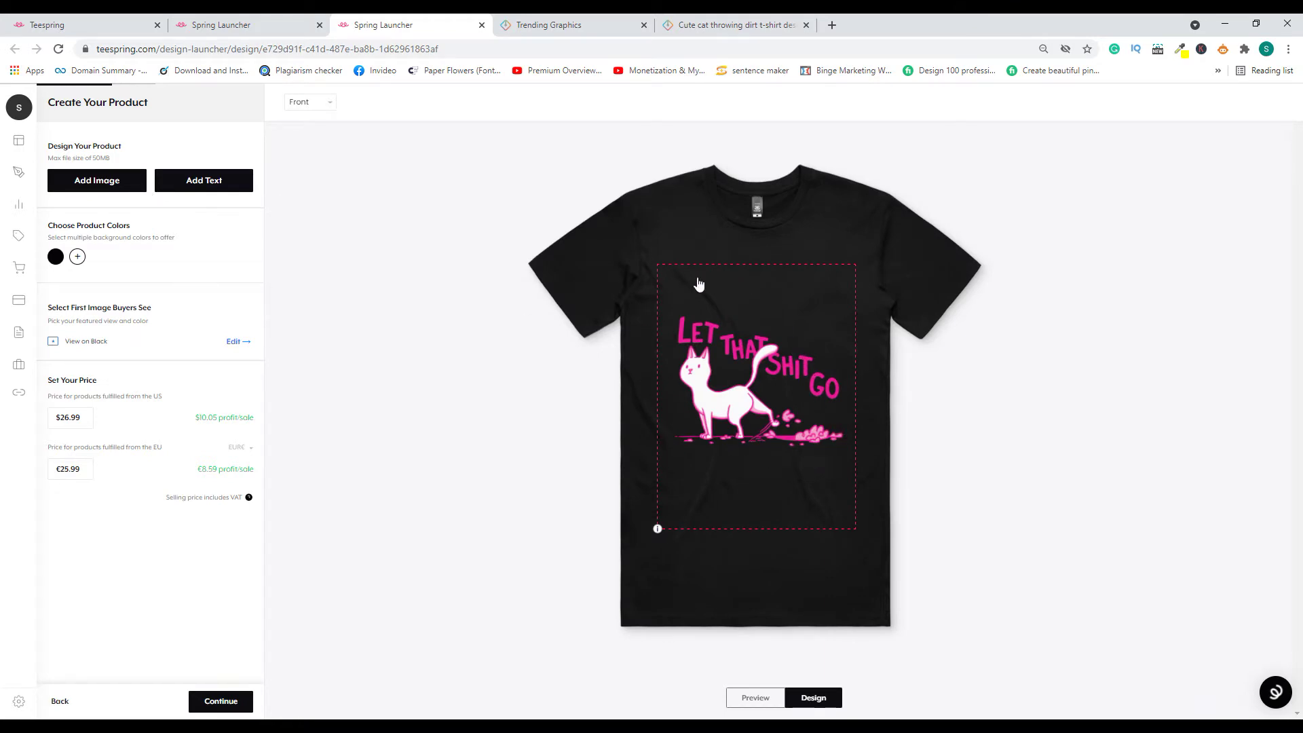
mouse_move(734, 405)
left_mouse_down()
mouse_move(733, 382)
mouse_move(734, 430)
mouse_move(735, 419)
left_mouse_up()
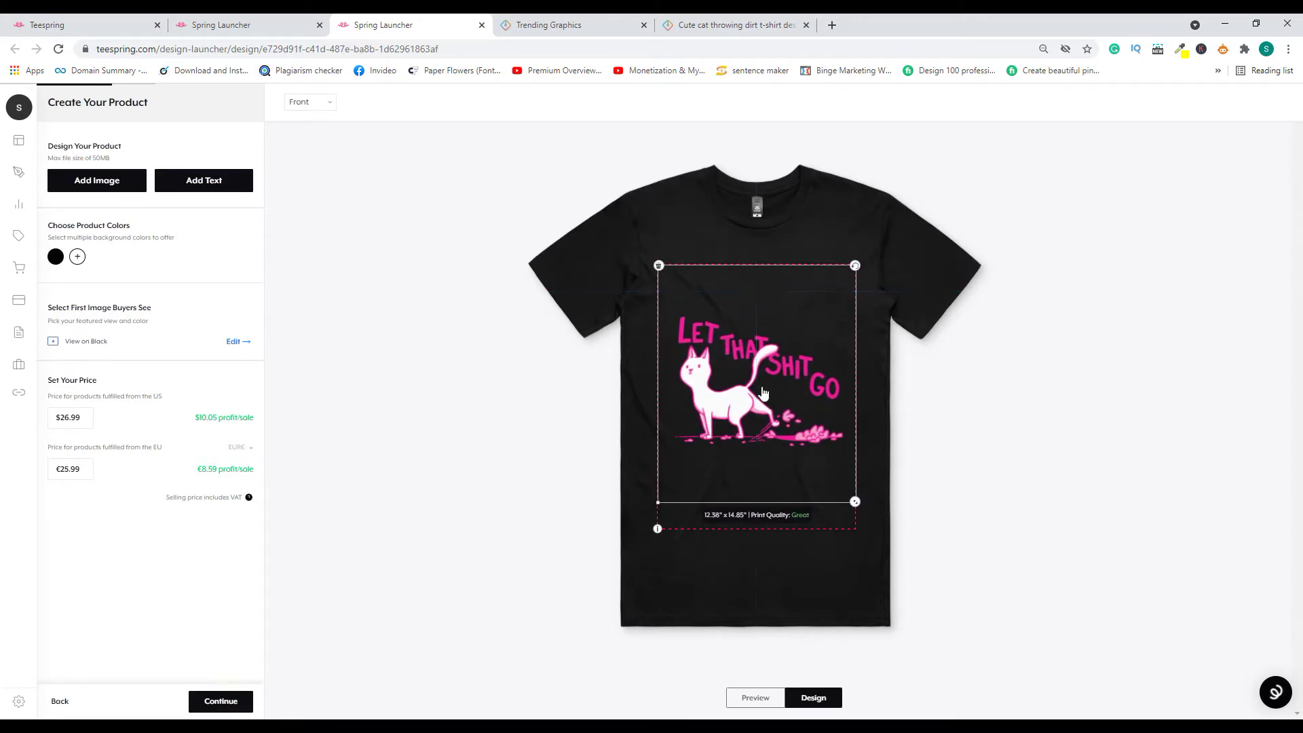
left_click(527, 23)
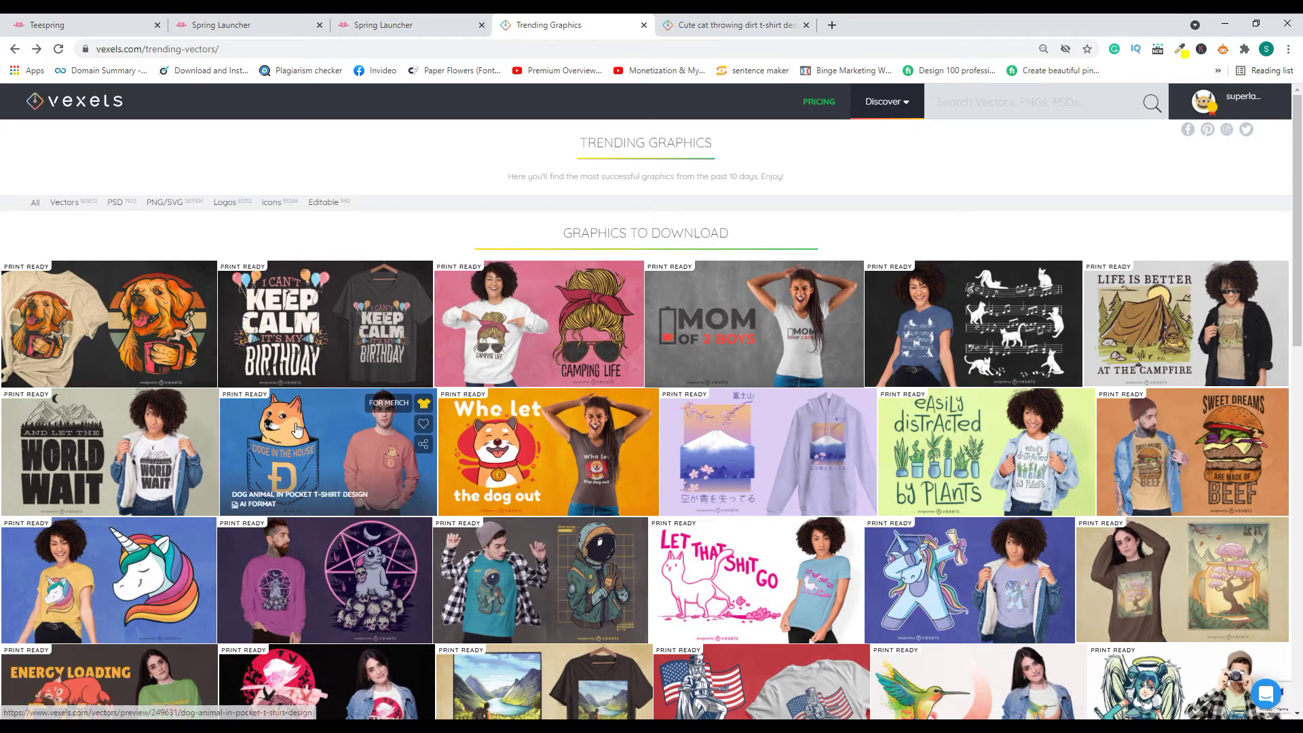
Step: Scroll through Vexels' trending graphics, then return to the Spring Launcher designer
scroll(296, 429, "down", 6)
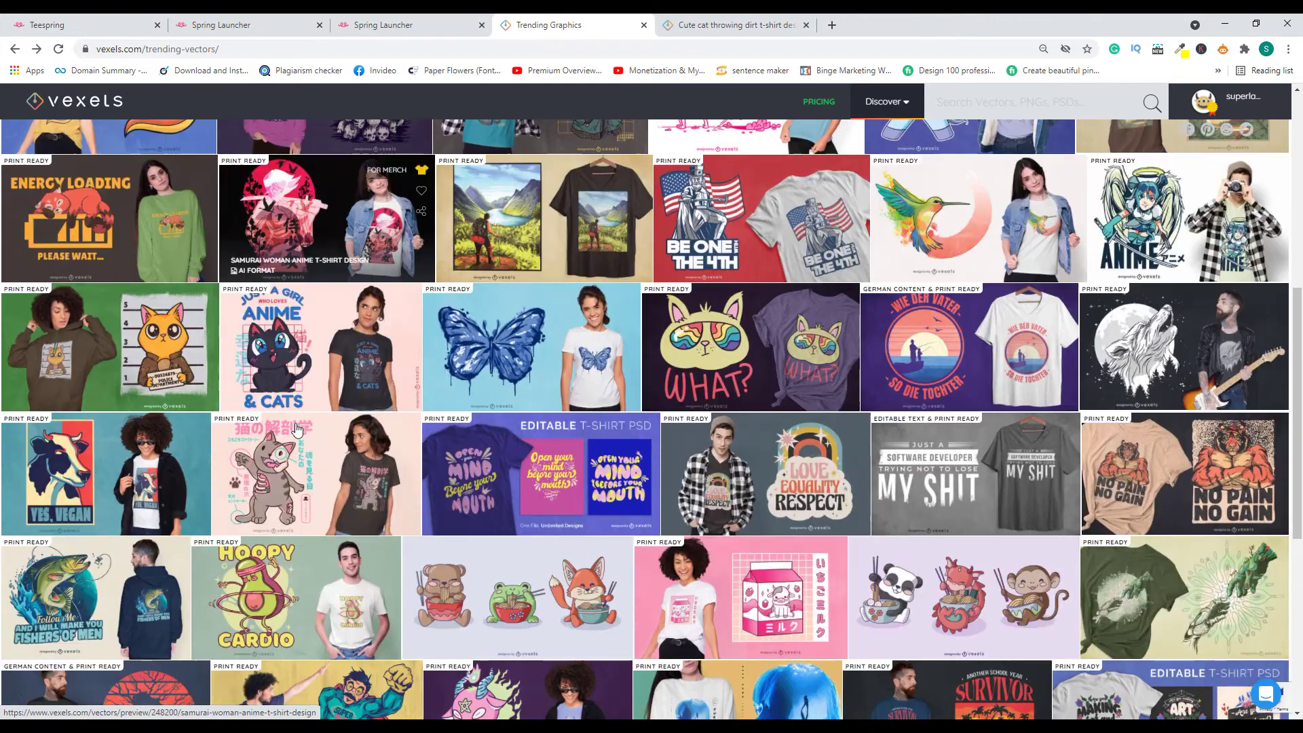
scroll(297, 429, "up", 7)
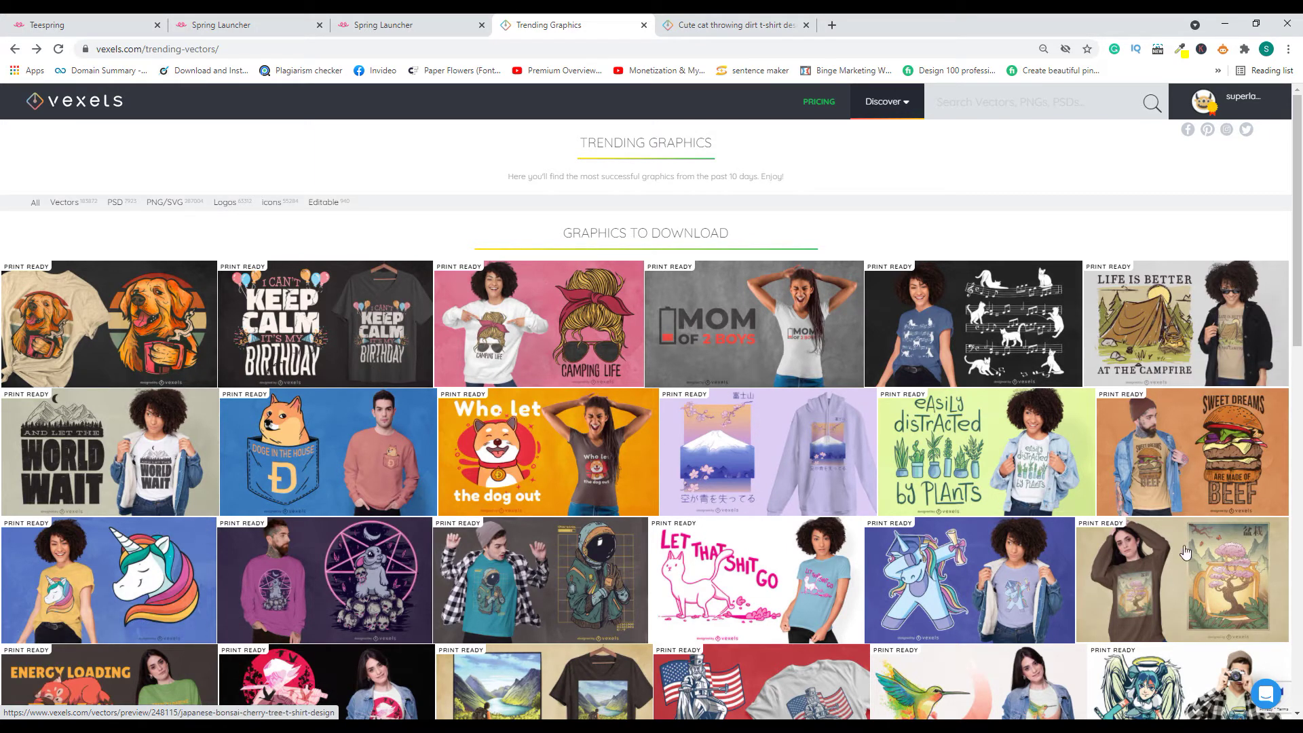
left_click(378, 24)
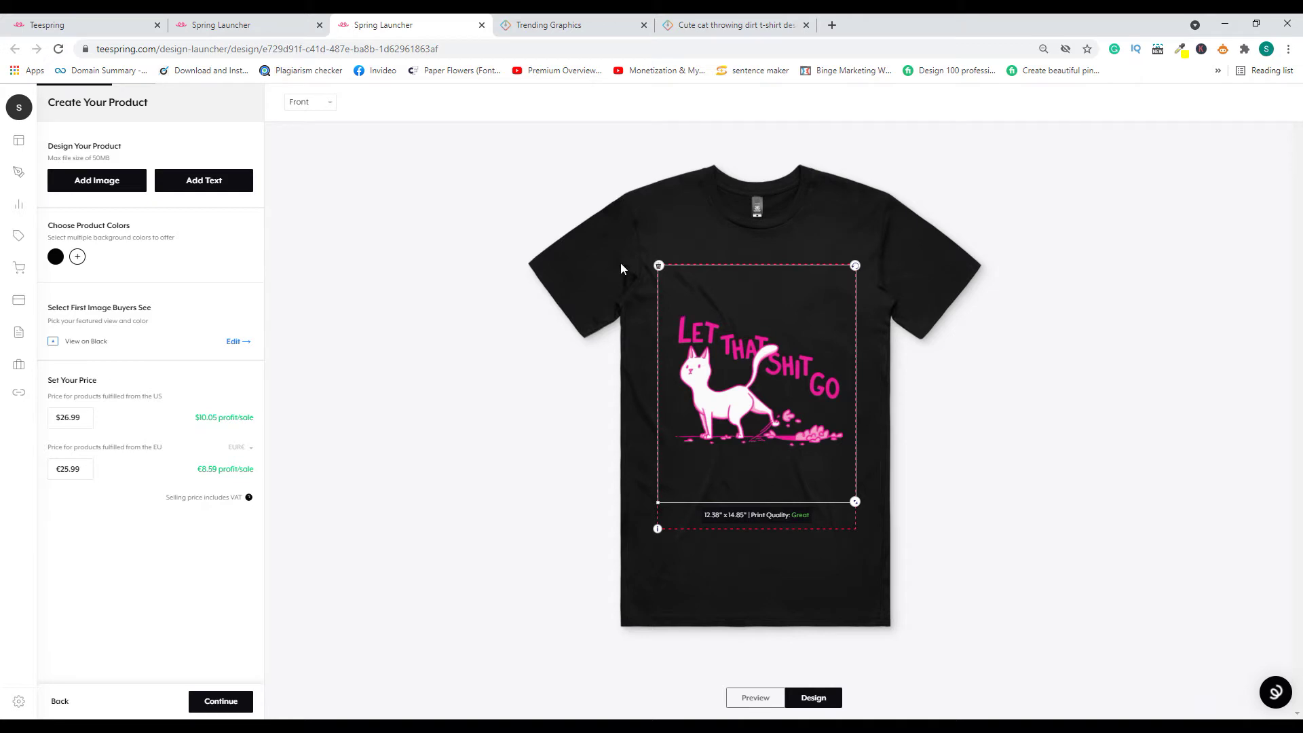
Step: Switch the shirt view to the back
left_click(330, 105)
left_click(315, 131)
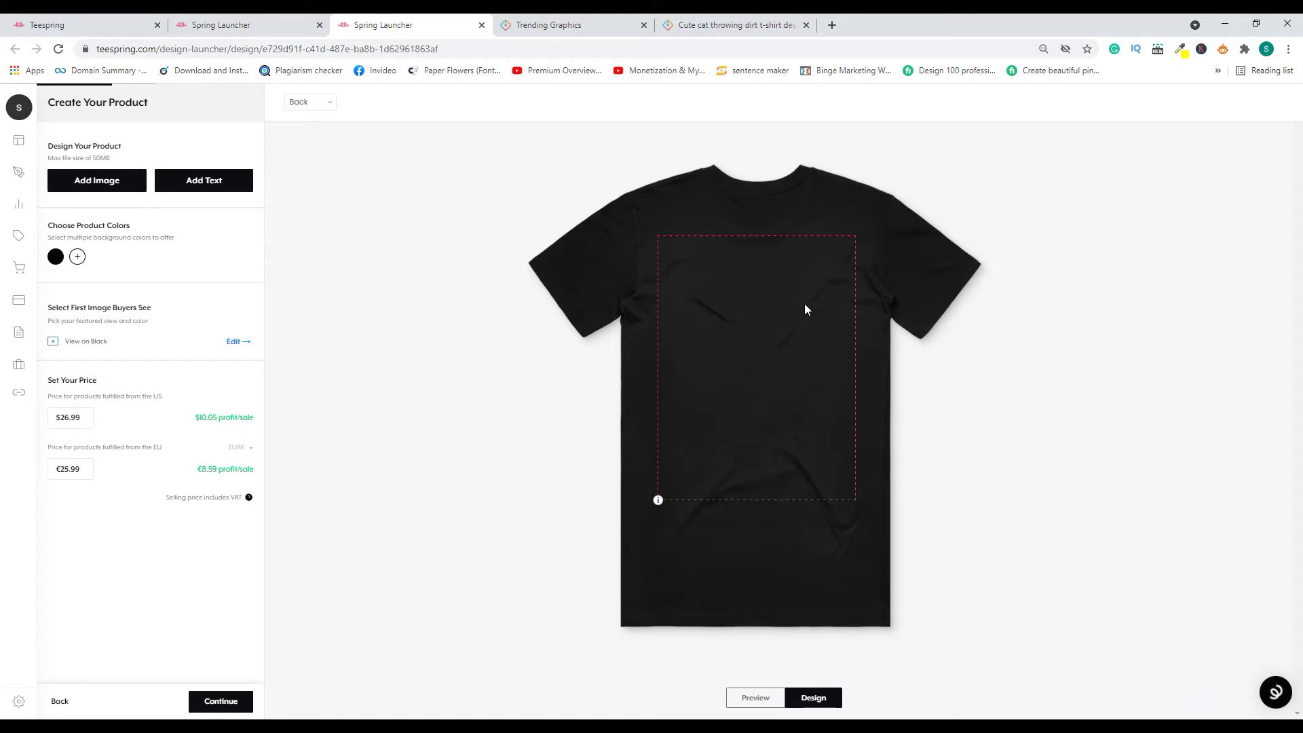
left_click(317, 102)
left_click(393, 154)
Step: Add a small light-grey name label at the top of the back, then return to the front view
left_click(192, 184)
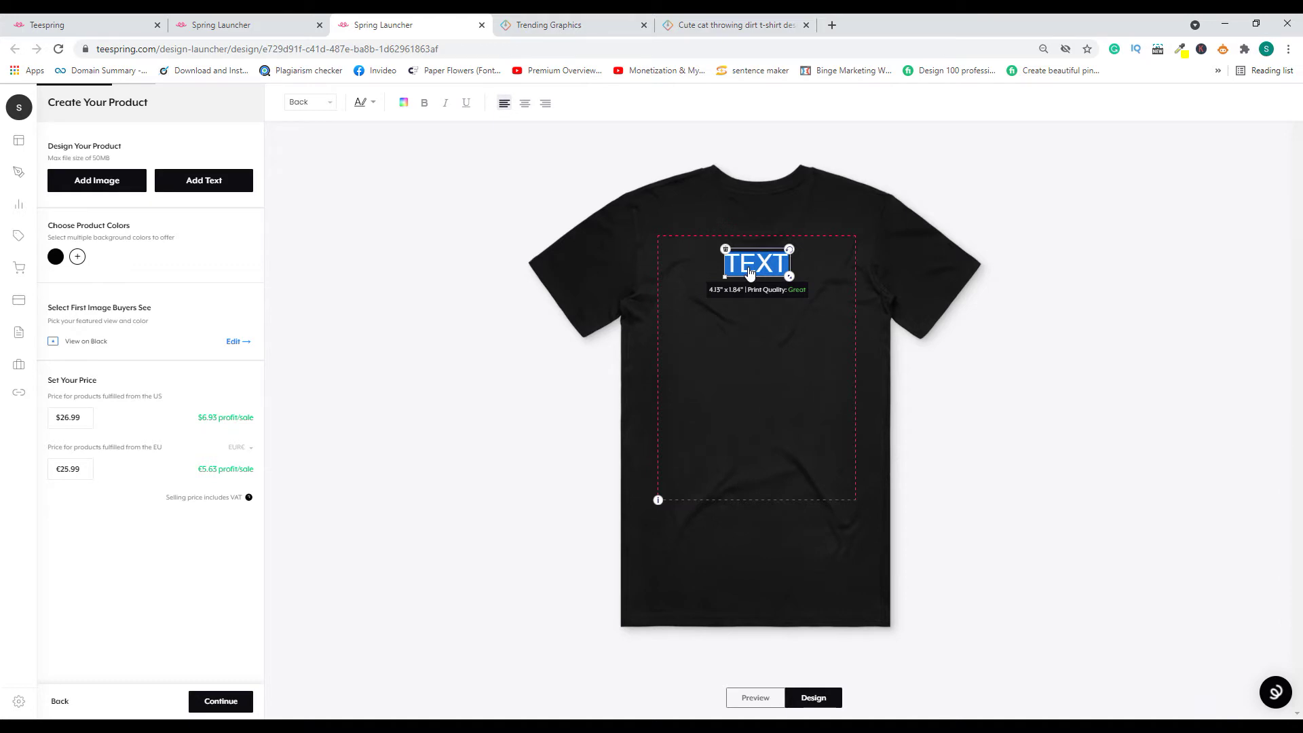
key("BackSpace")
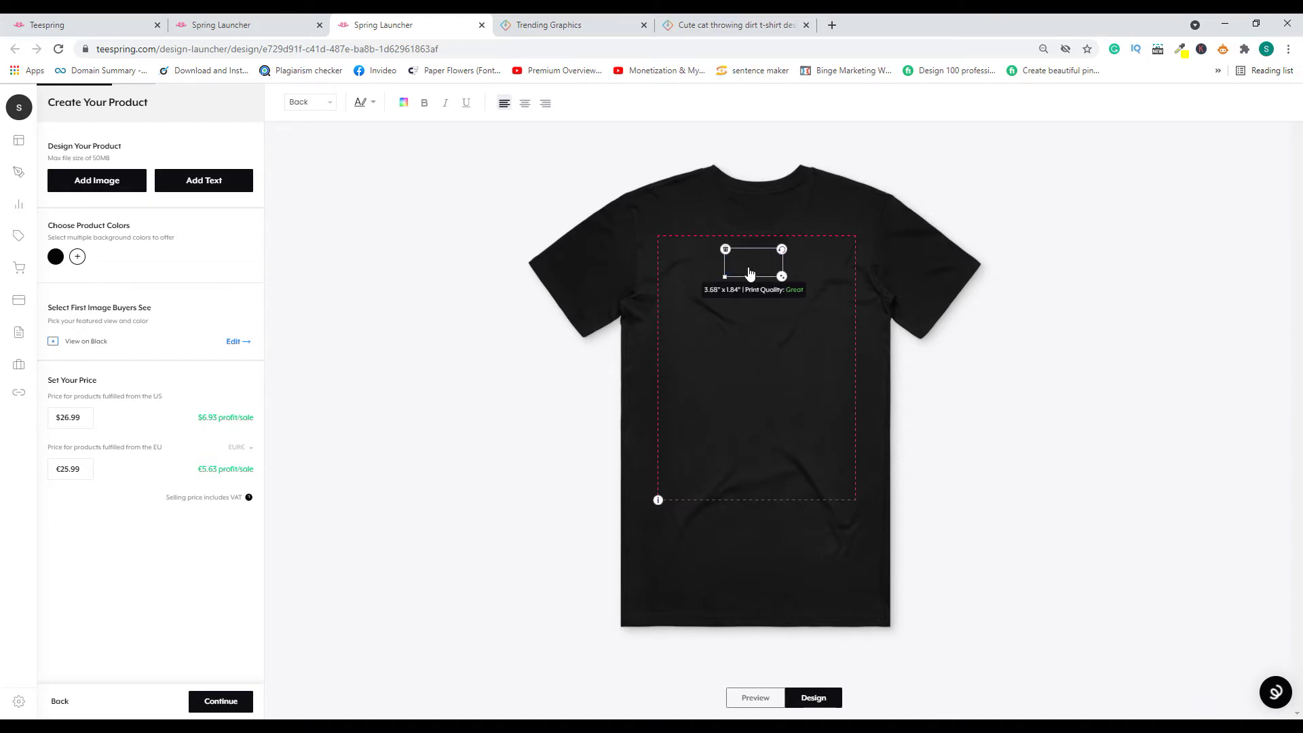
type("Nedy")
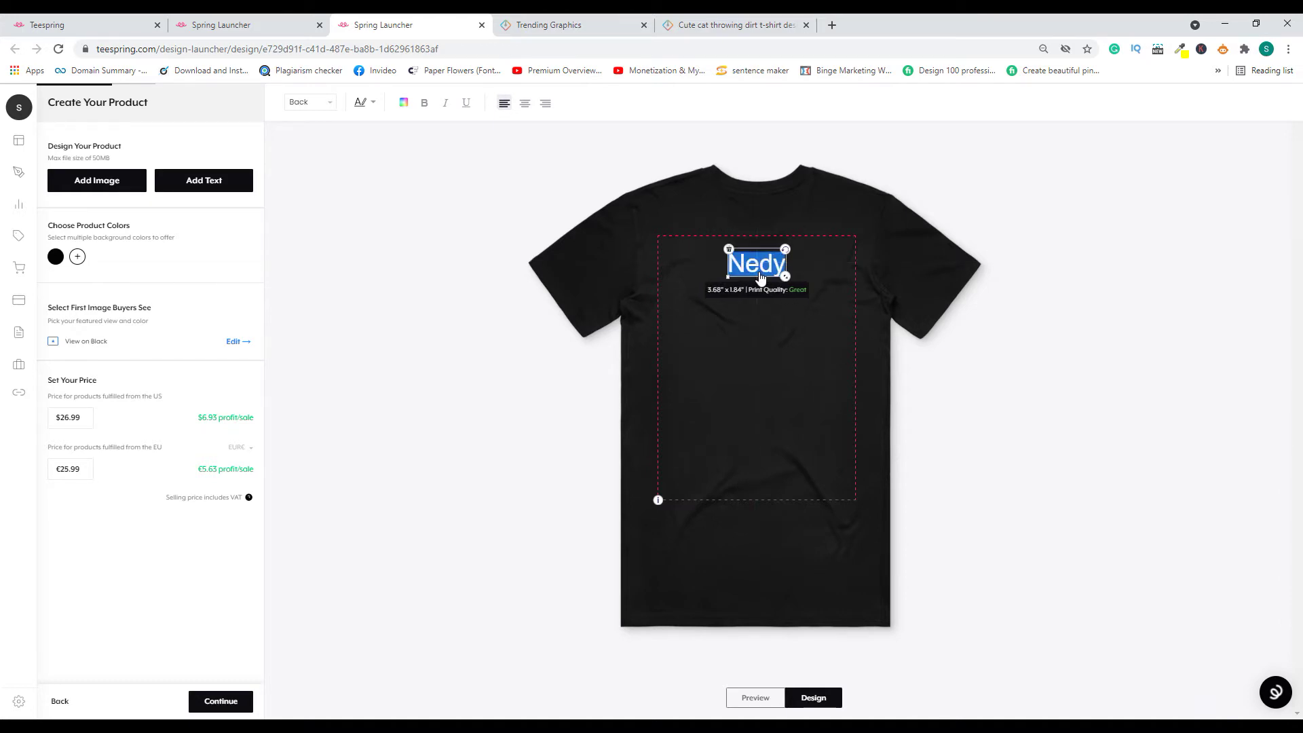
left_click(406, 105)
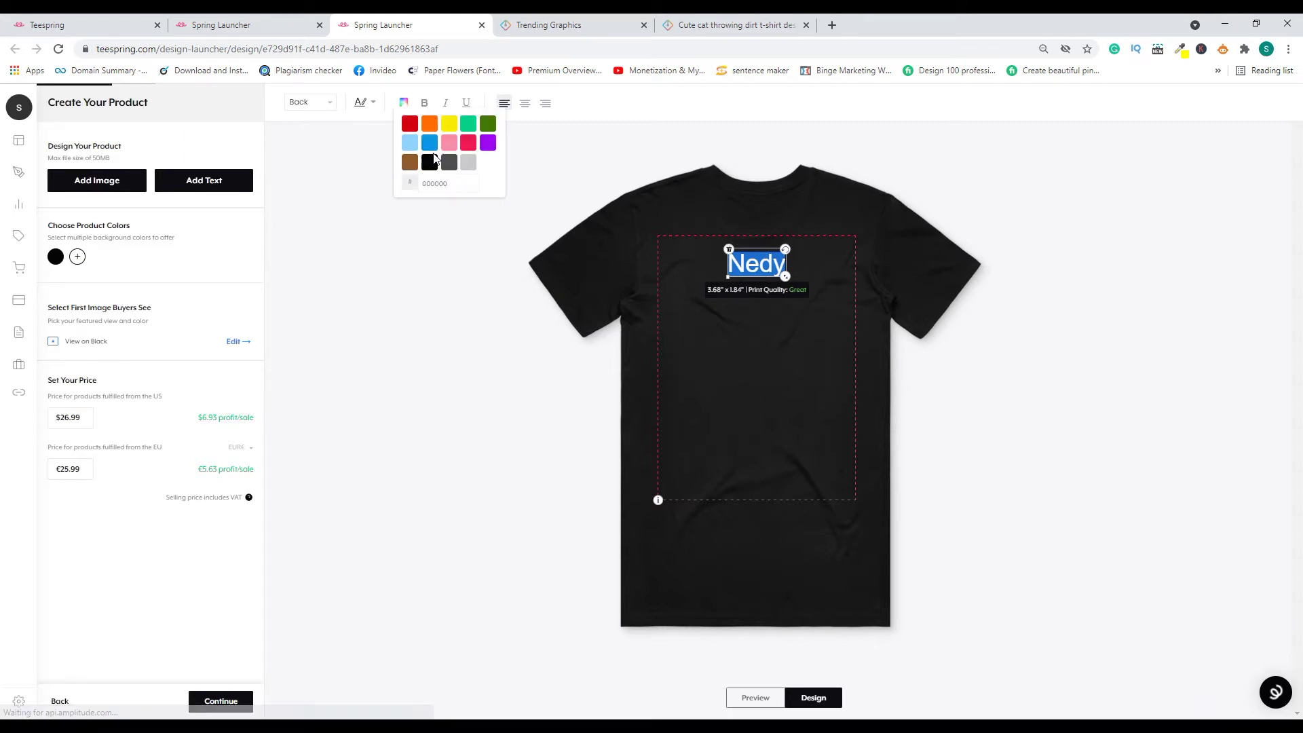
left_click(467, 163)
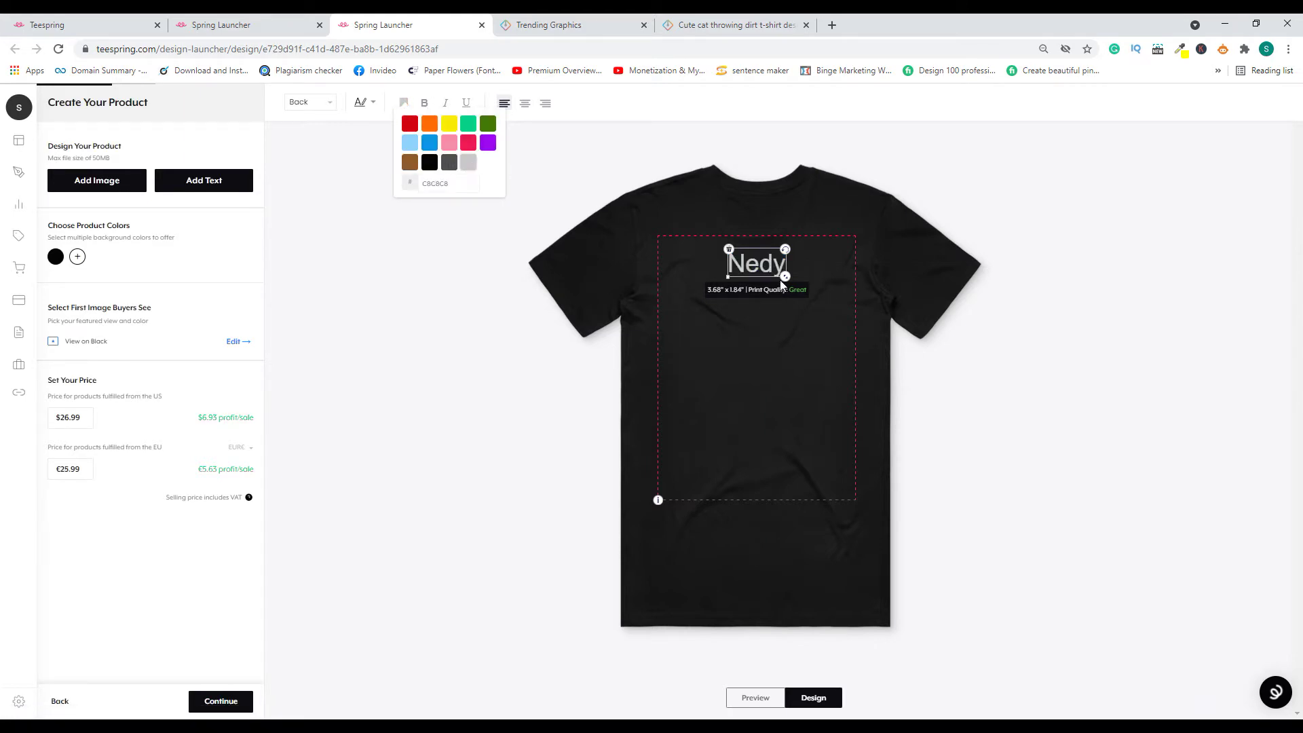
left_click_drag(785, 277, 752, 254)
left_click(393, 262)
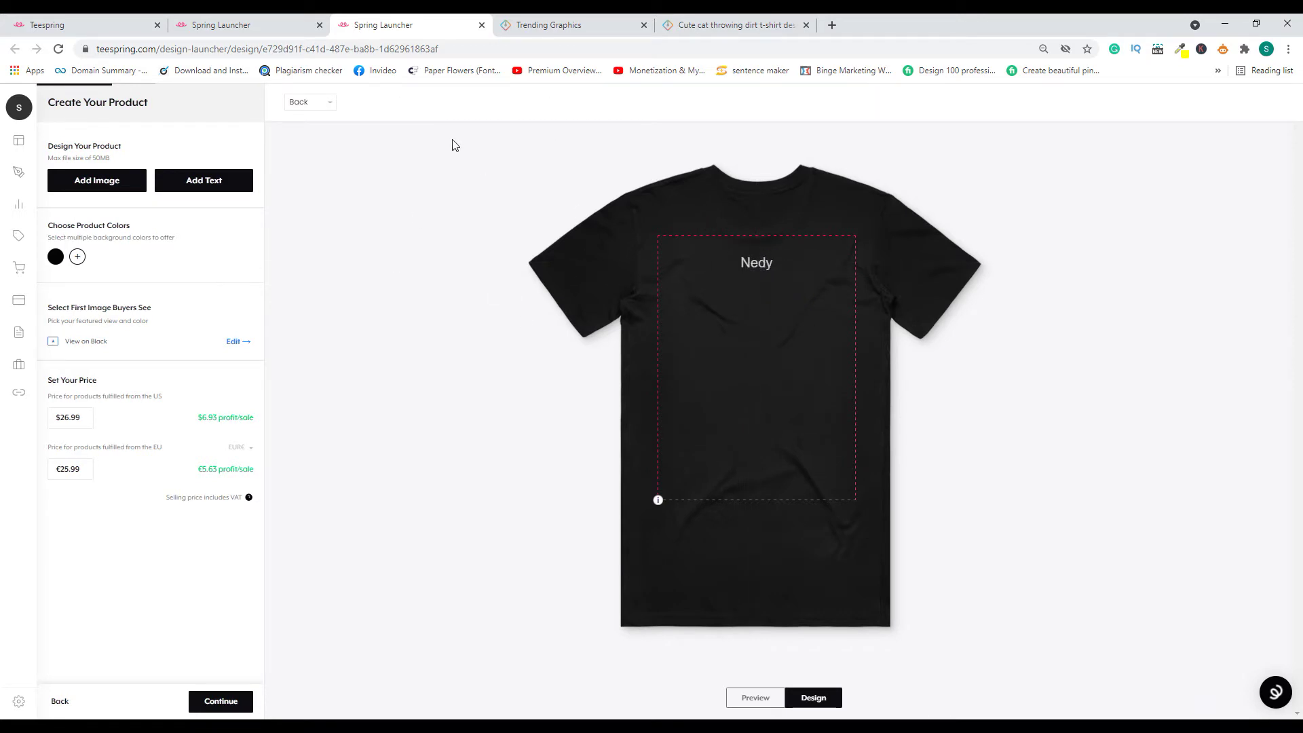
left_click(294, 109)
left_click(303, 123)
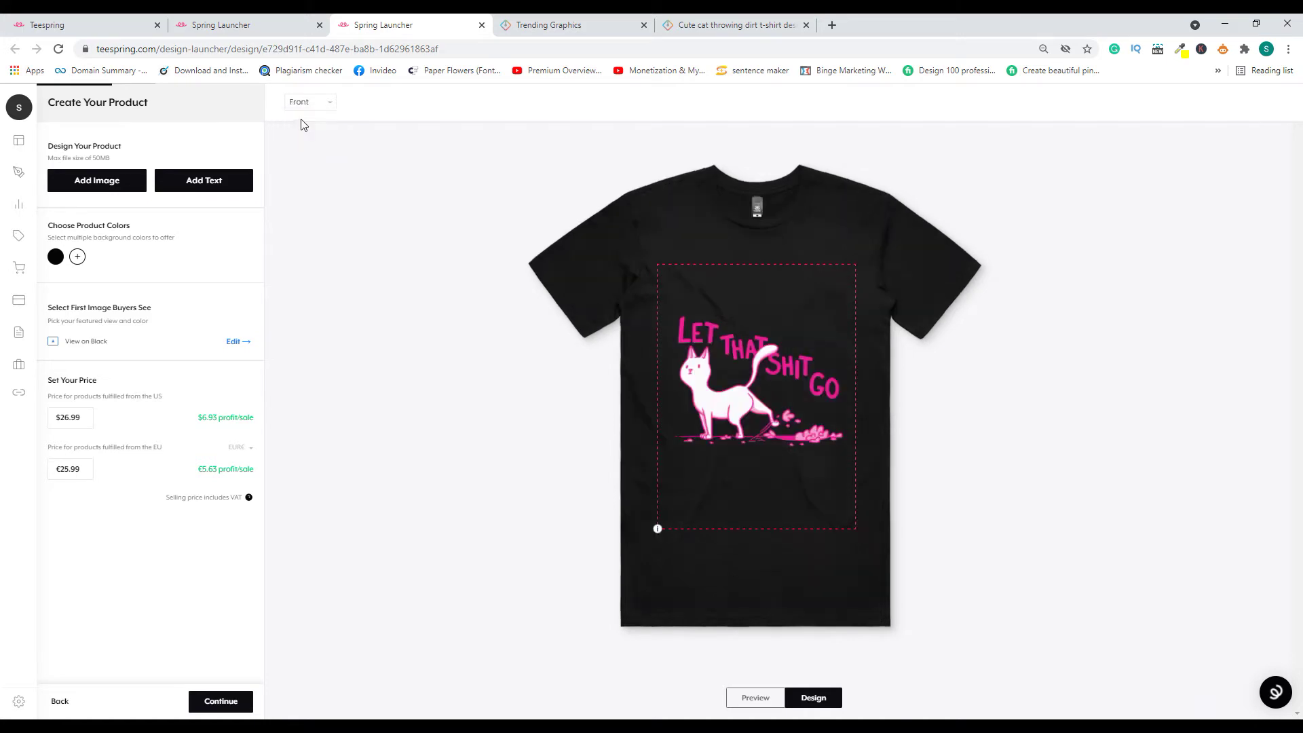
Step: Shrink the cat graphic to about 9.41 inches wide and shift it right to centre it
left_click(758, 385)
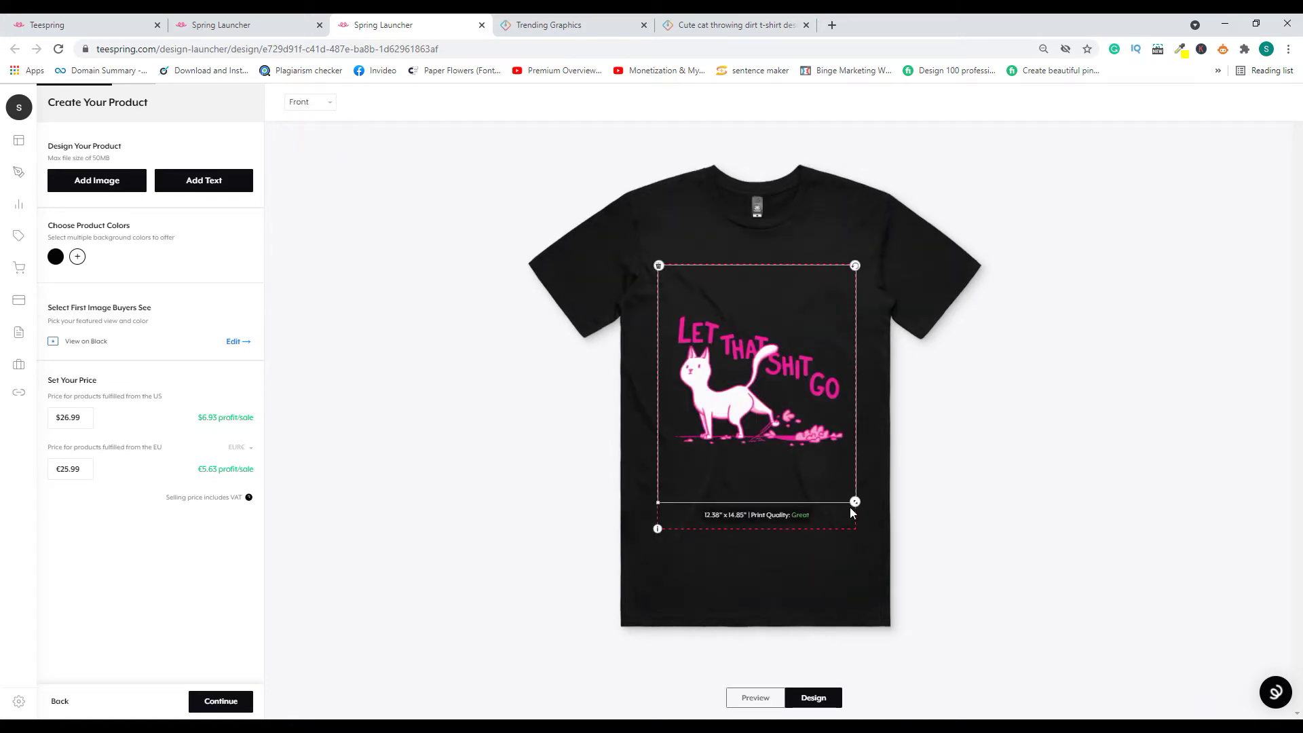
left_click_drag(856, 503, 817, 455)
left_click_drag(745, 362, 769, 362)
left_click(983, 410)
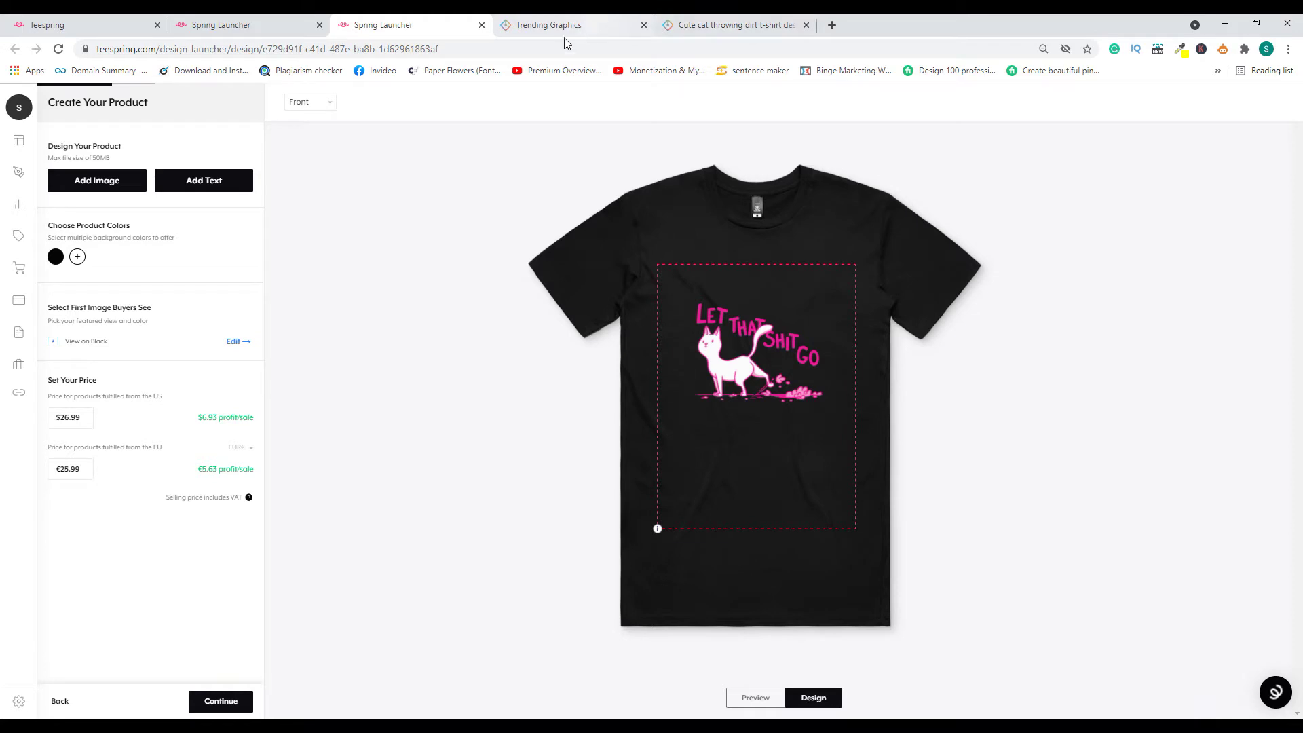
Step: Offer the tee in navy and grey alongside black, leaving maroon out
left_click(76, 258)
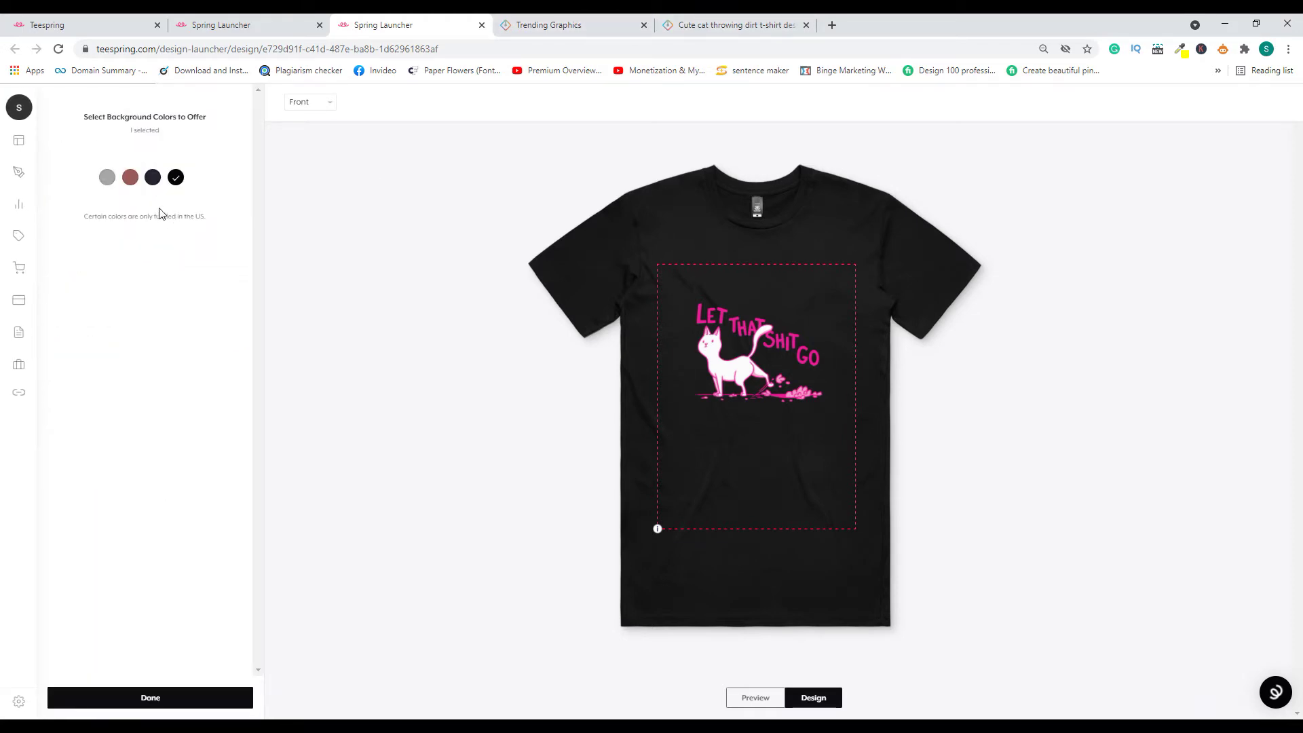
left_click(152, 185)
left_click(130, 182)
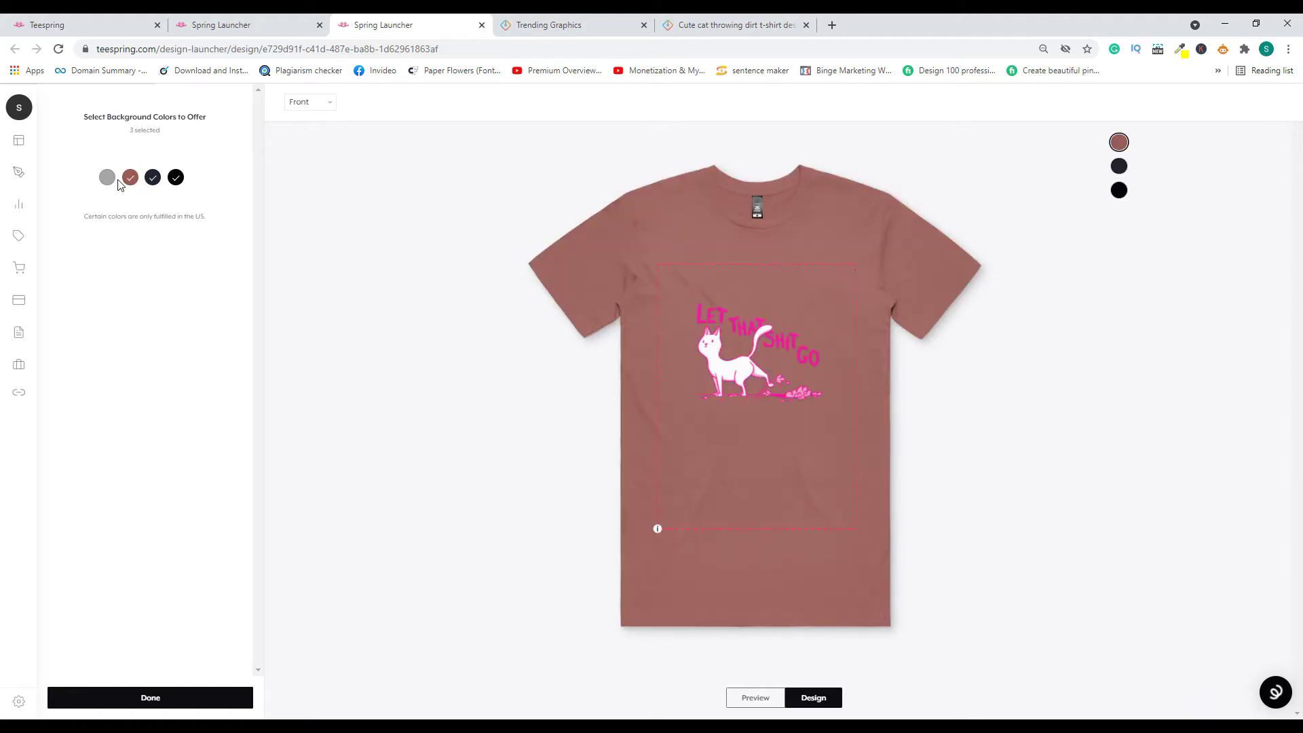
left_click(113, 180)
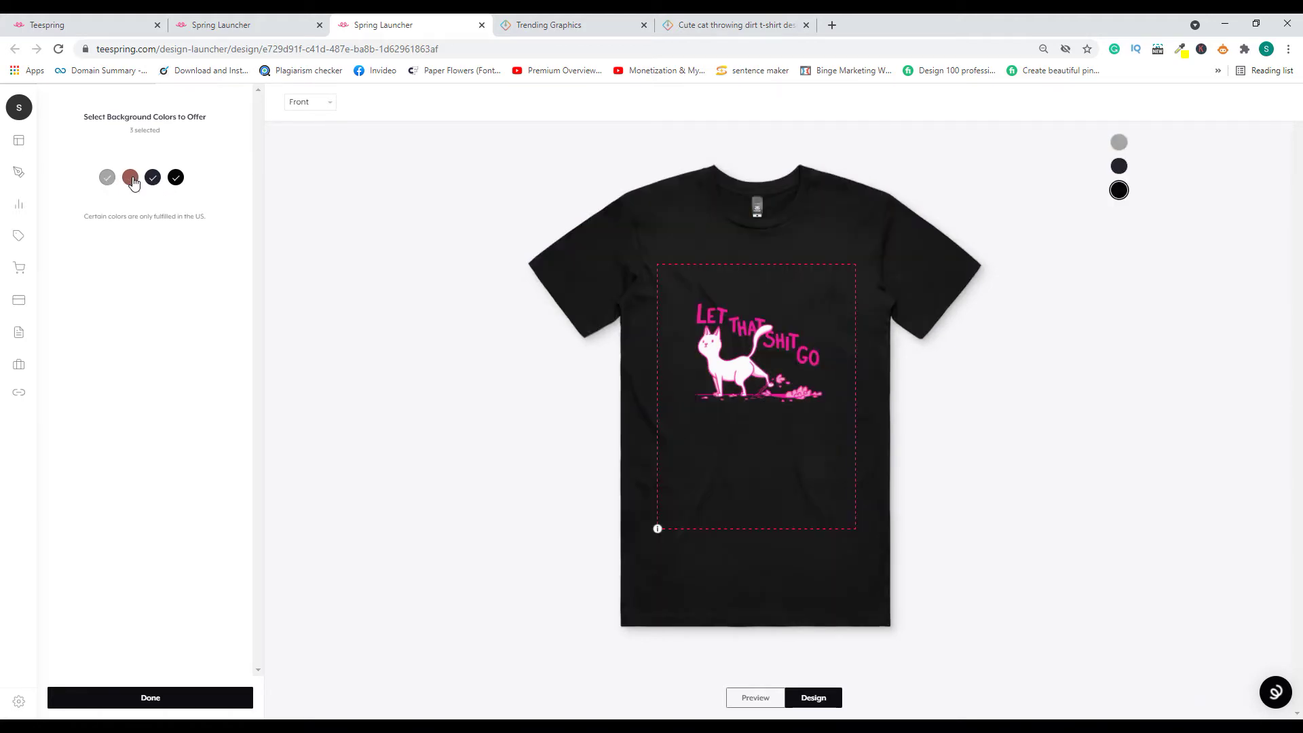
left_click(131, 180)
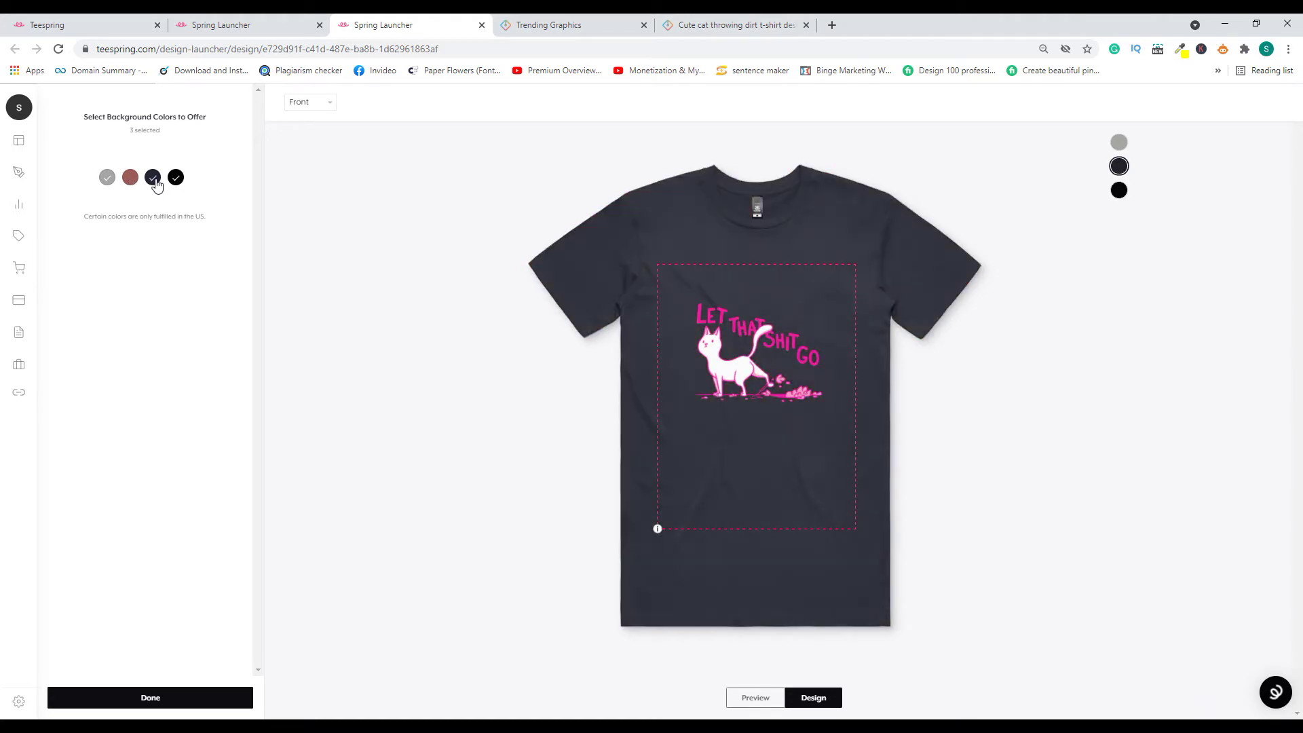
left_click(108, 701)
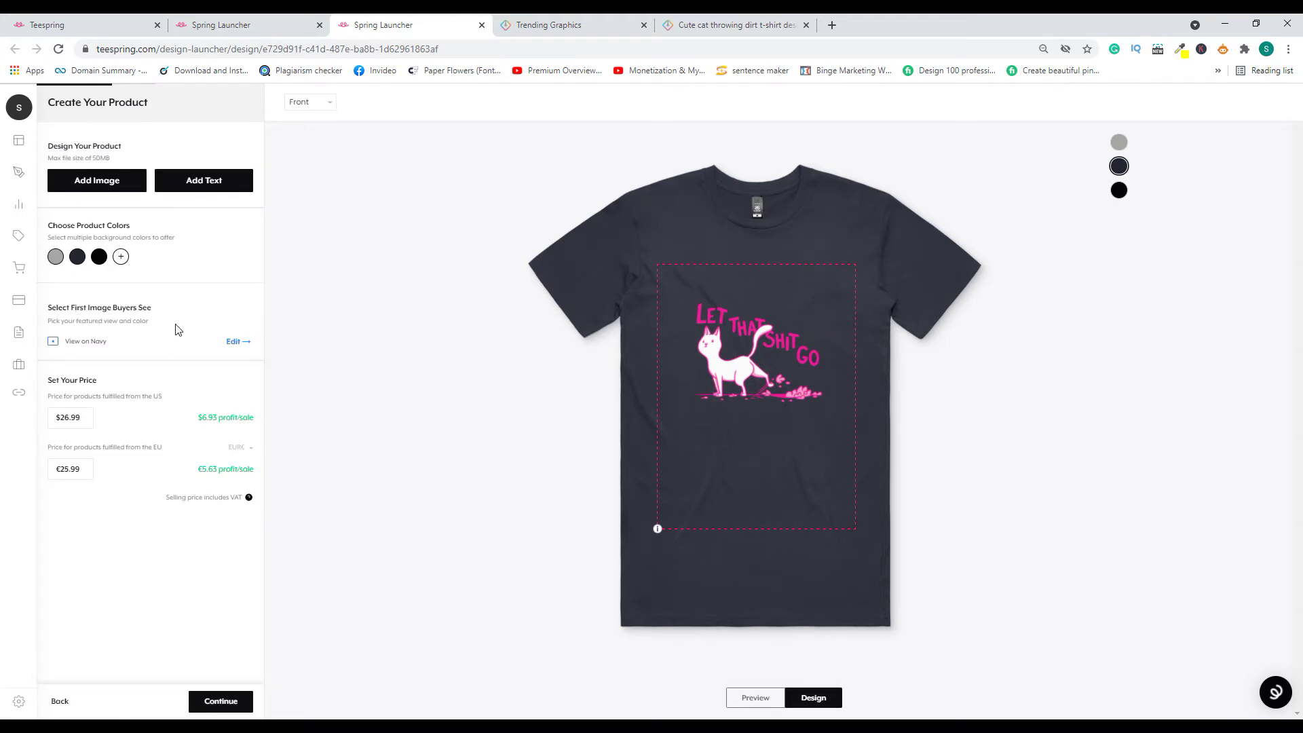
Step: Make the front view on black the featured image and preview the black shirt
left_click(234, 342)
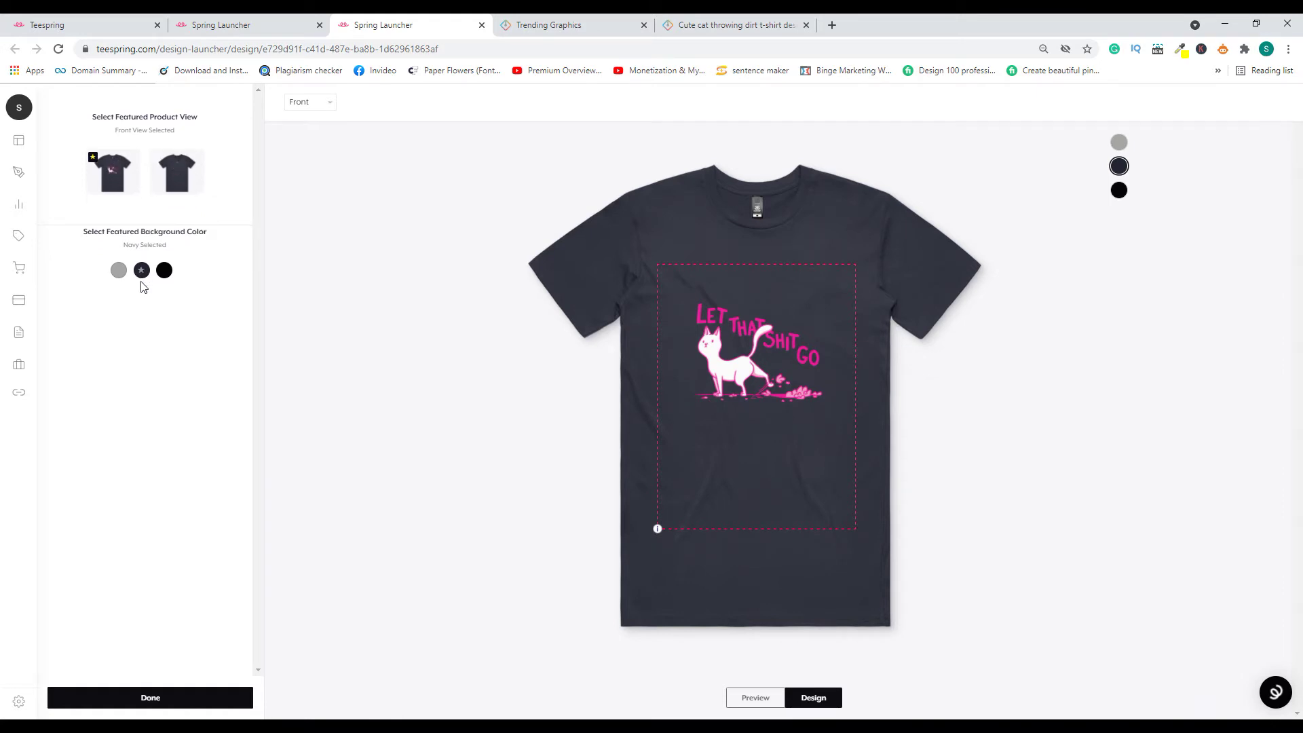
left_click(165, 271)
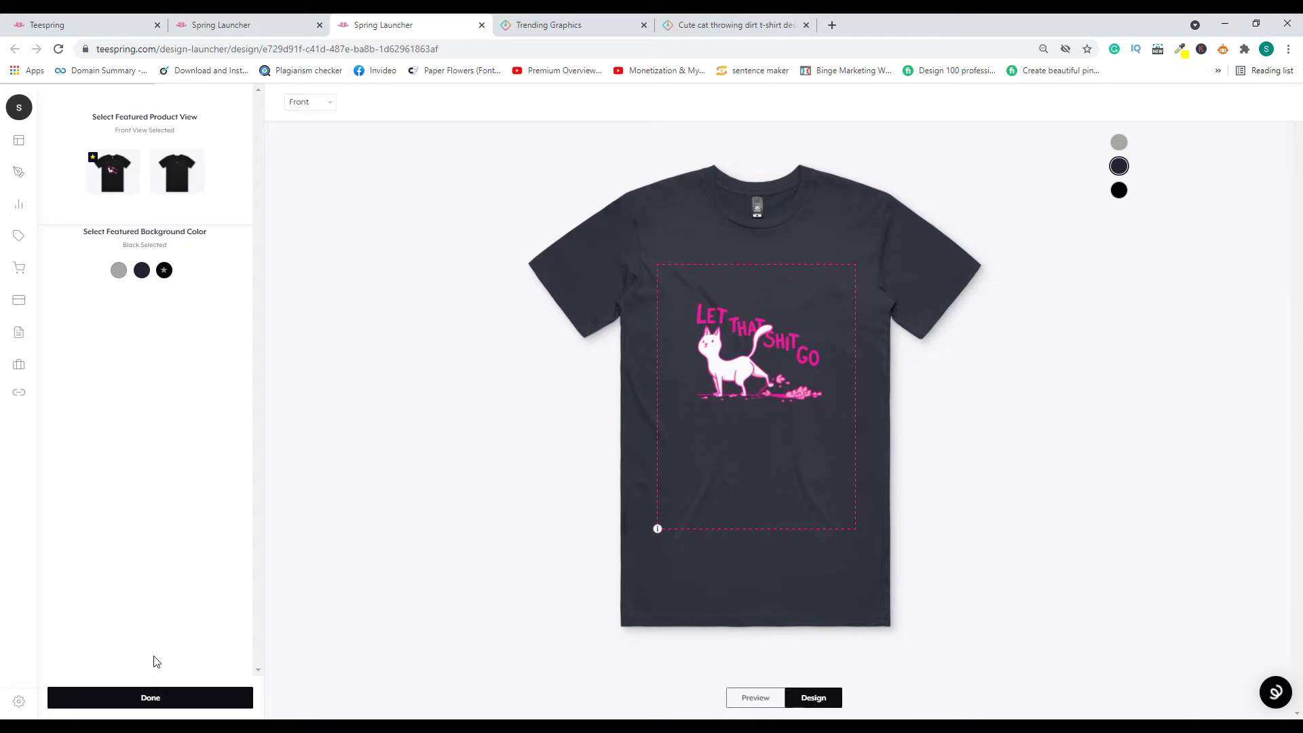
left_click(152, 706)
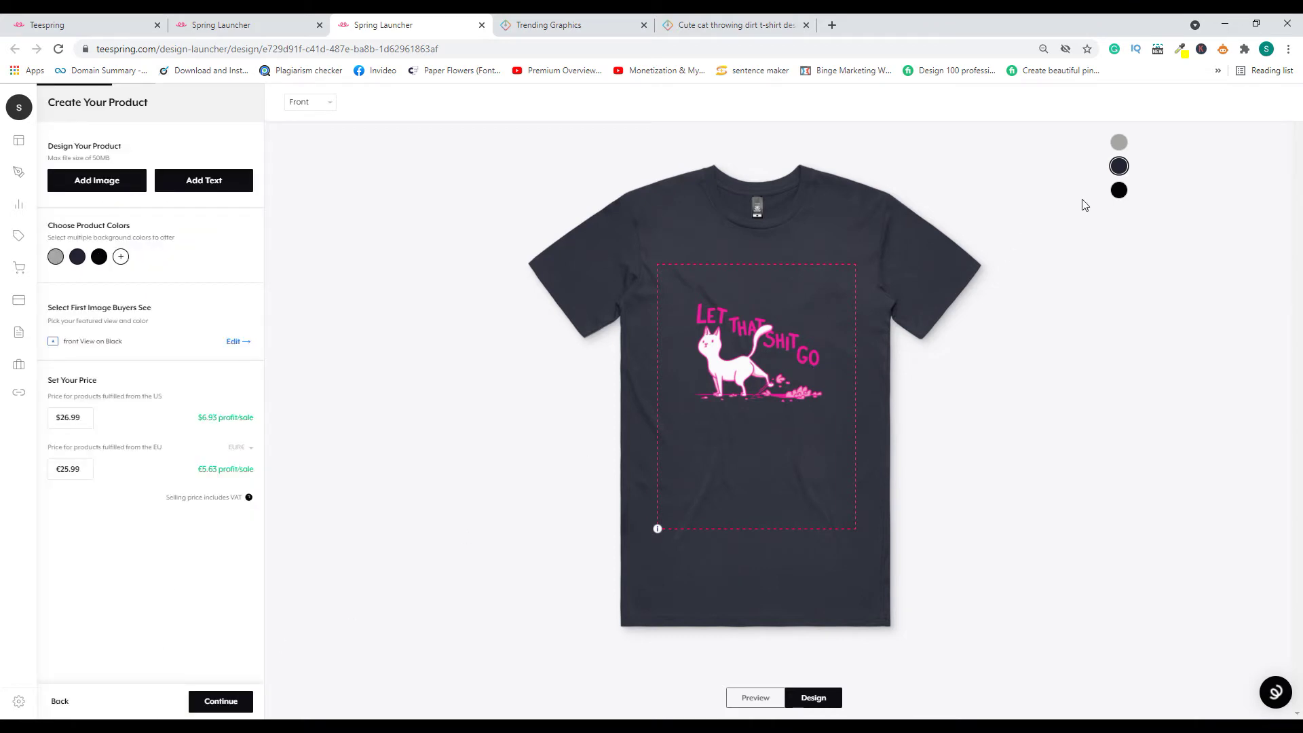
left_click(1119, 191)
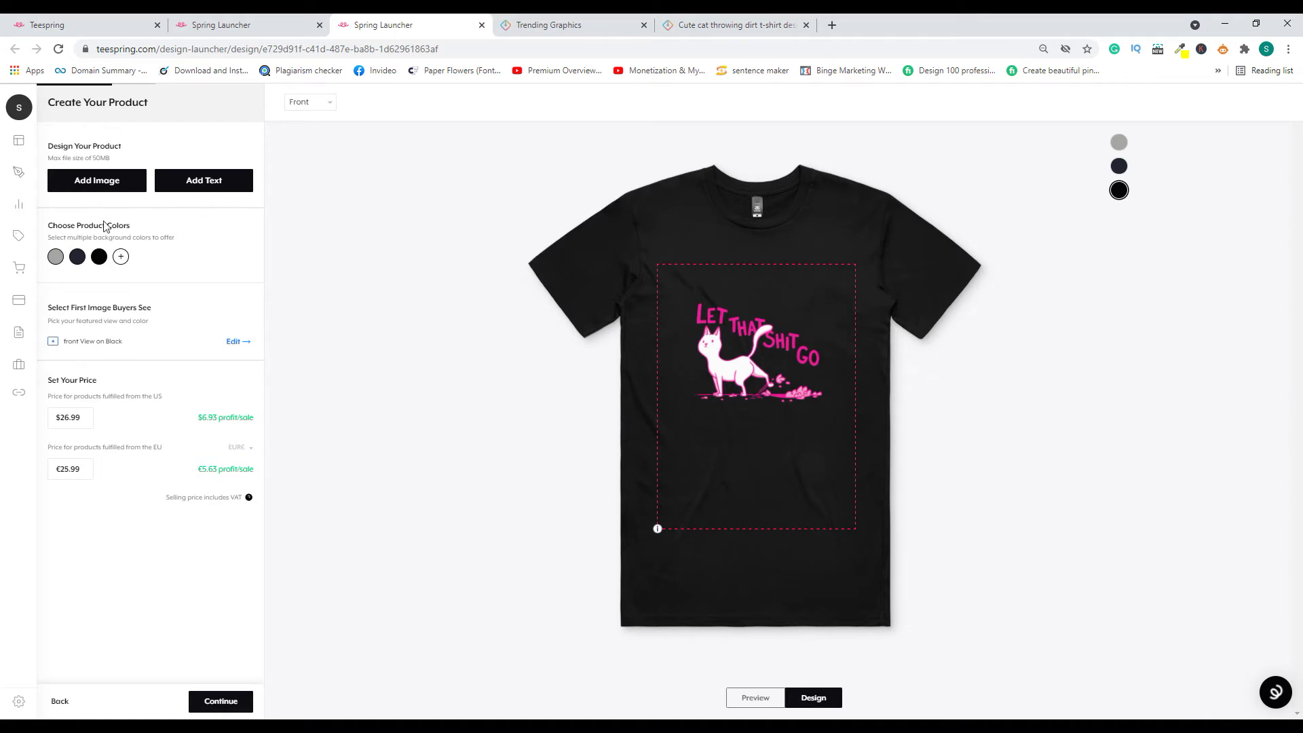
Step: Raise the men's tee US price from 26.99 to $29.99
mouse_move(86, 432)
left_click_drag(78, 416, 54, 416)
type("29.99")
Step: Check the shirt in Preview and Design views, then continue to Add More Products
left_click(752, 699)
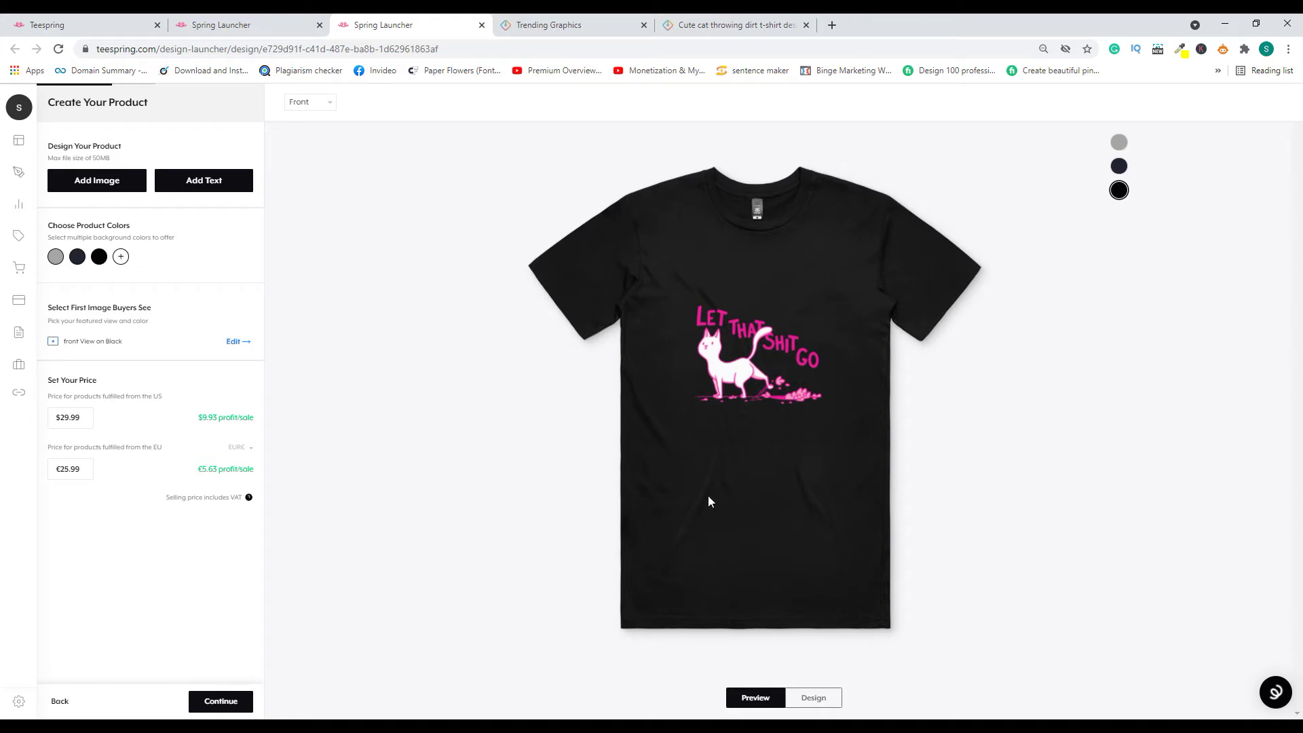
left_click(811, 706)
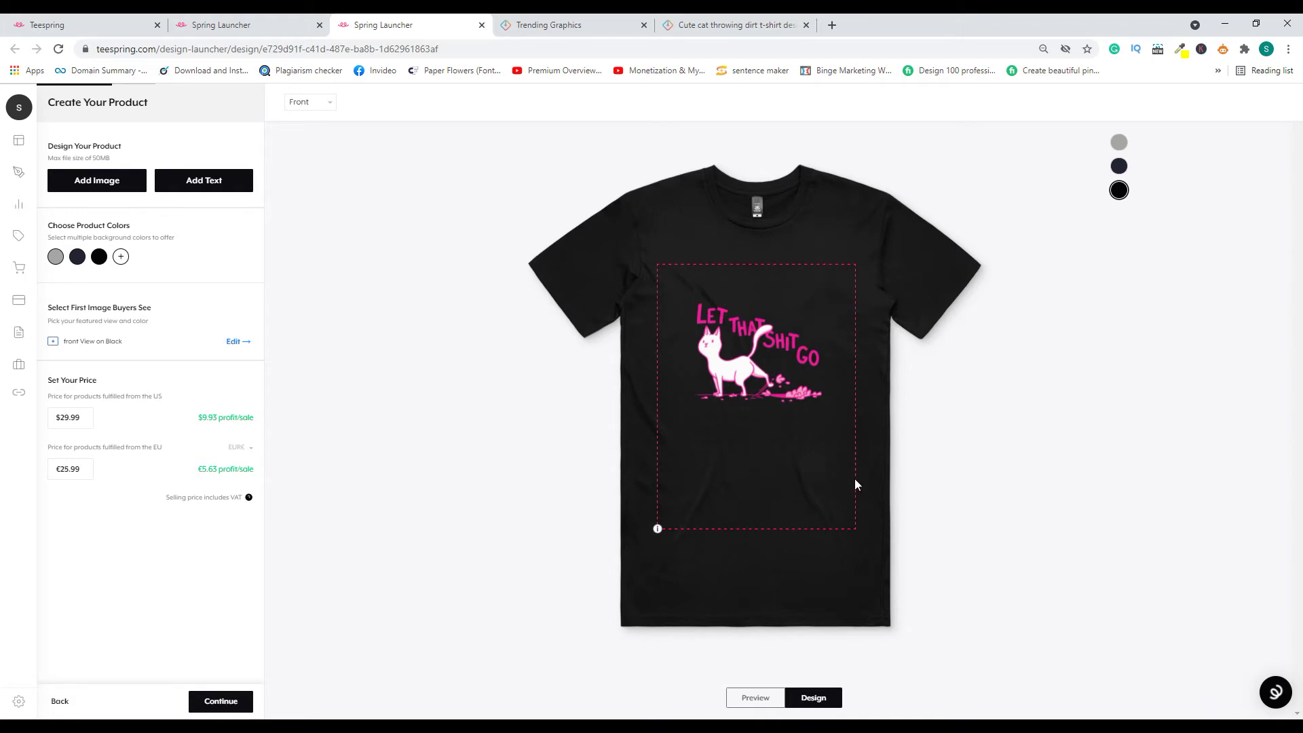
left_click(765, 703)
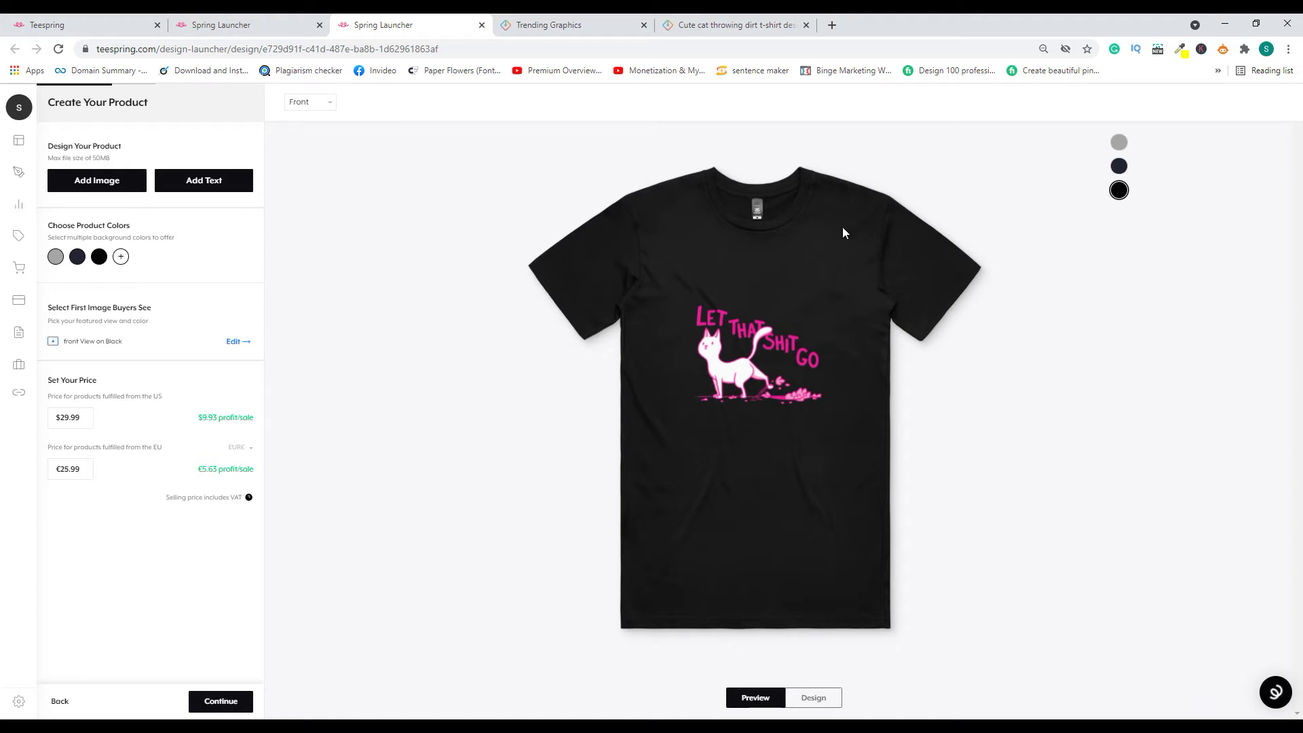
left_click(204, 708)
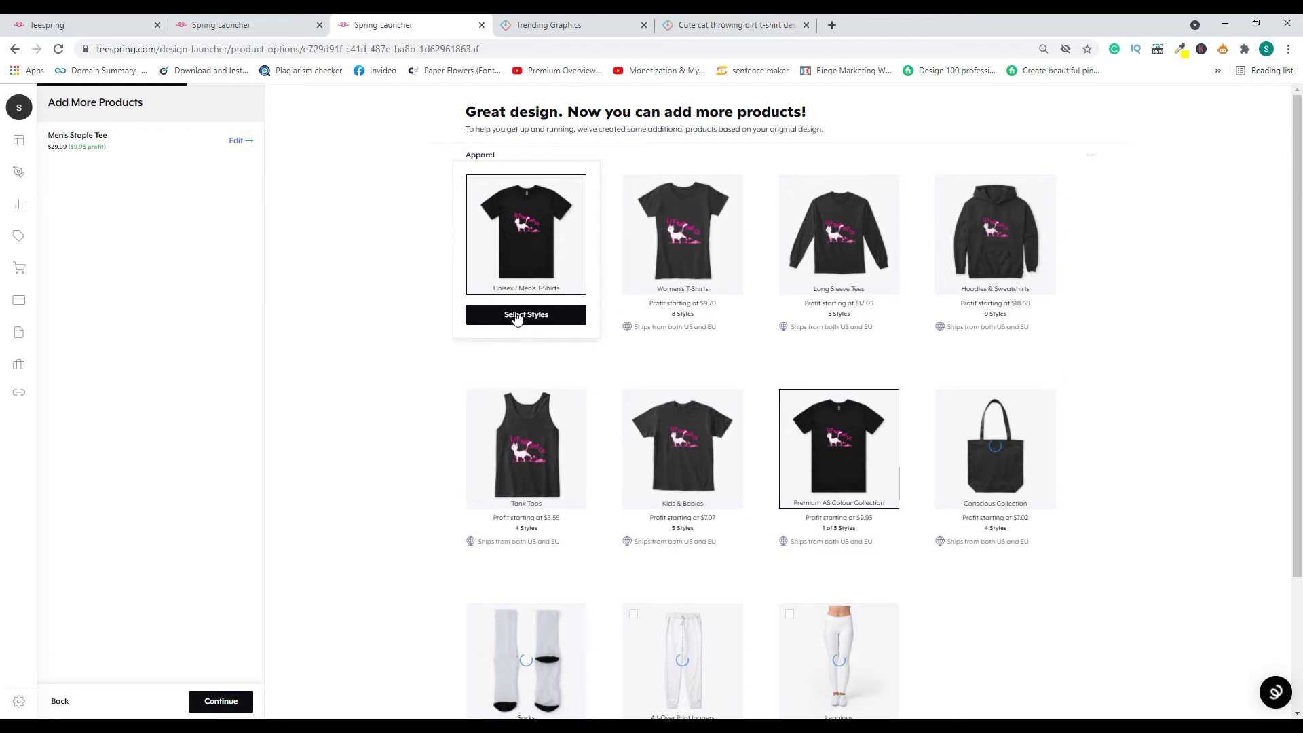
left_click(517, 316)
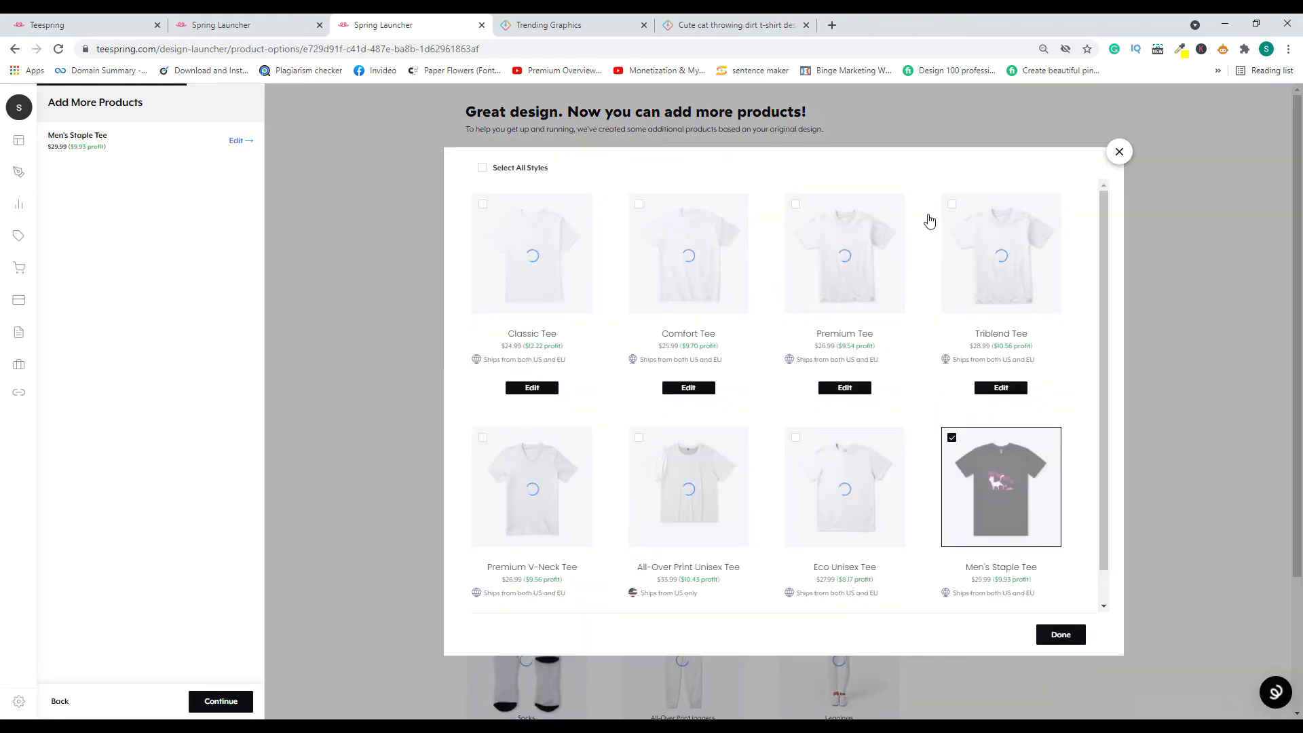
left_click(952, 203)
left_click(795, 204)
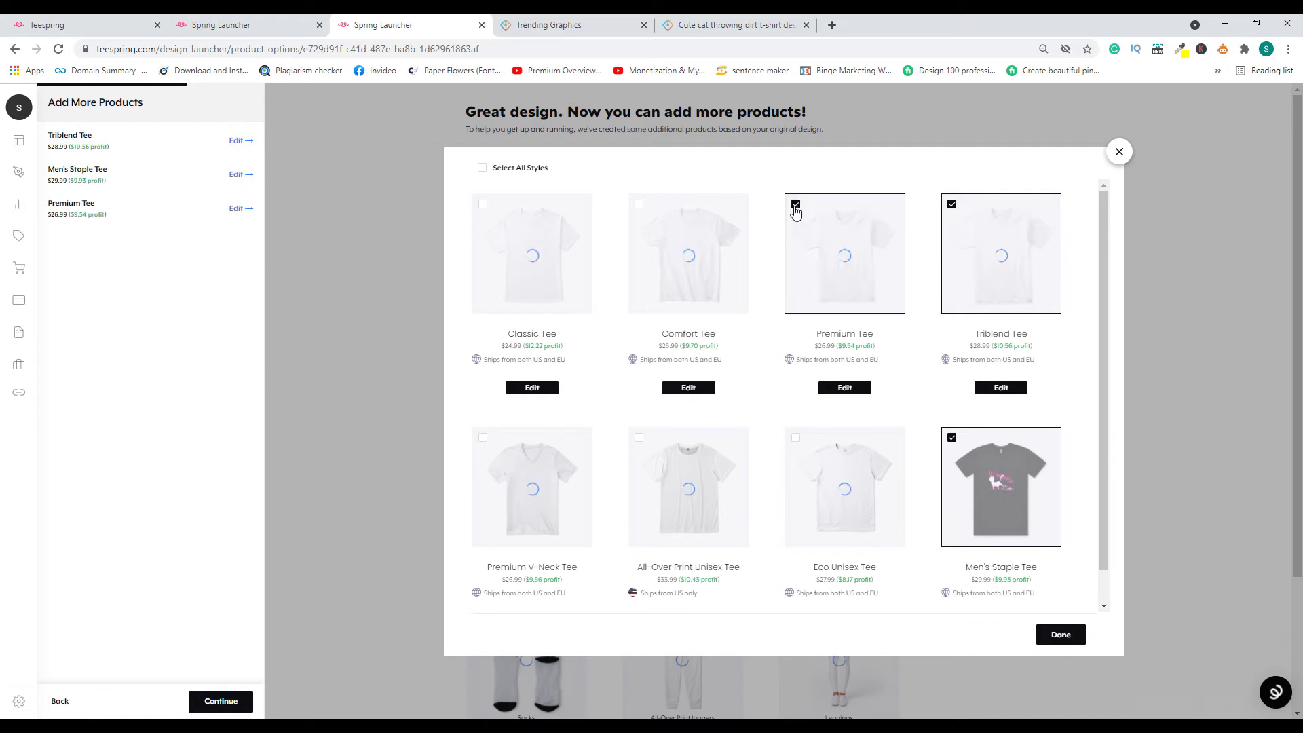
left_click(639, 205)
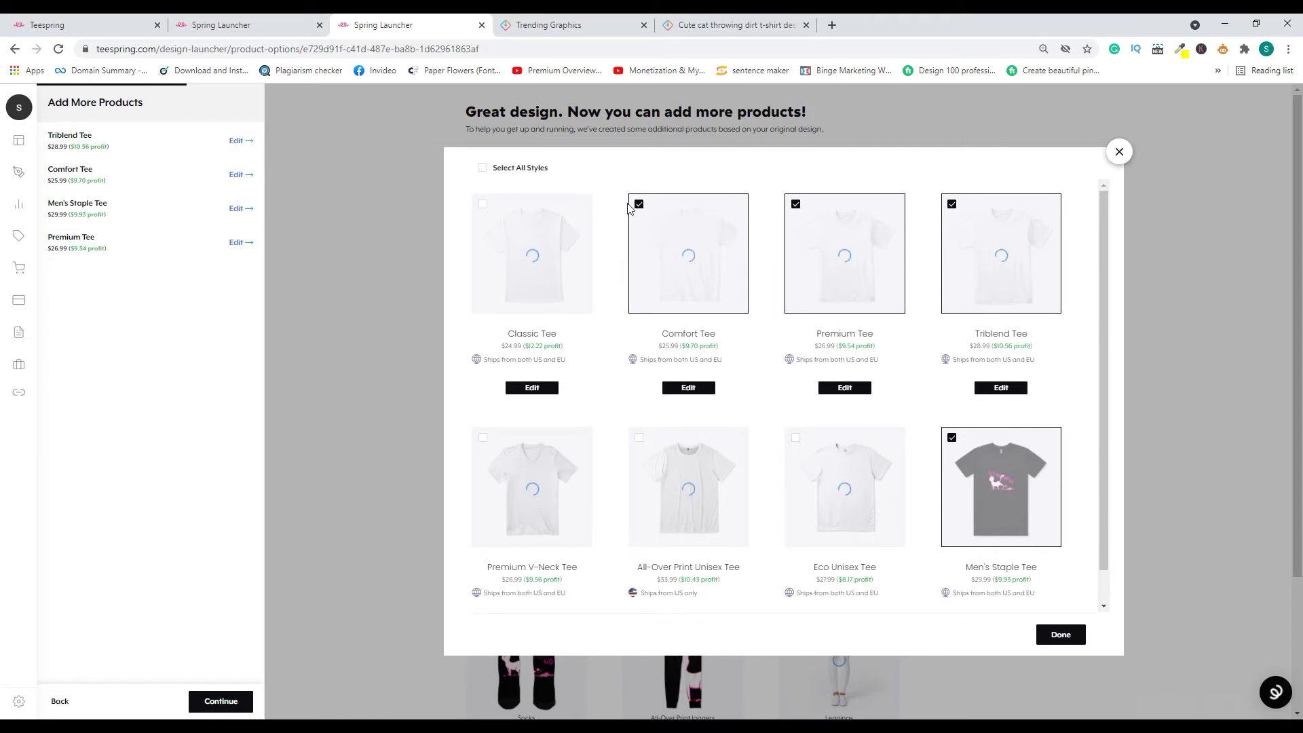
left_click(680, 206)
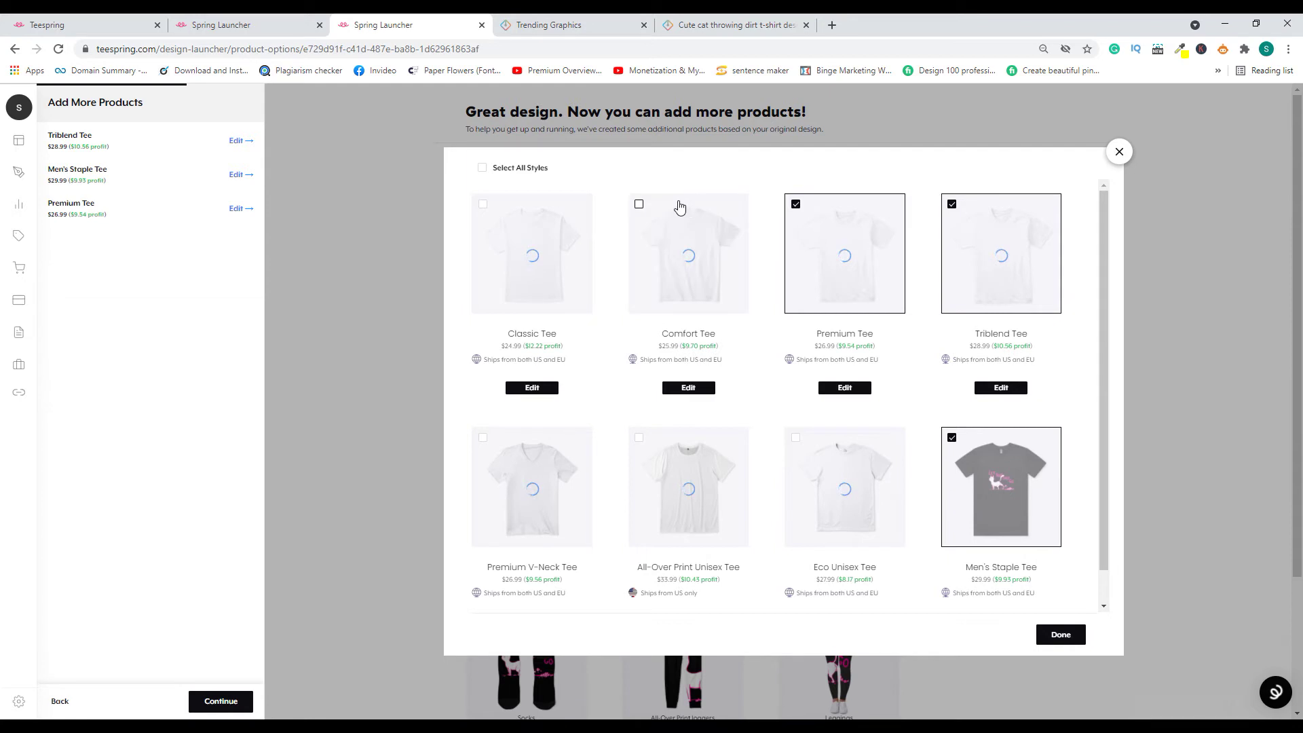
left_click(796, 207)
left_click(952, 204)
left_click(1119, 151)
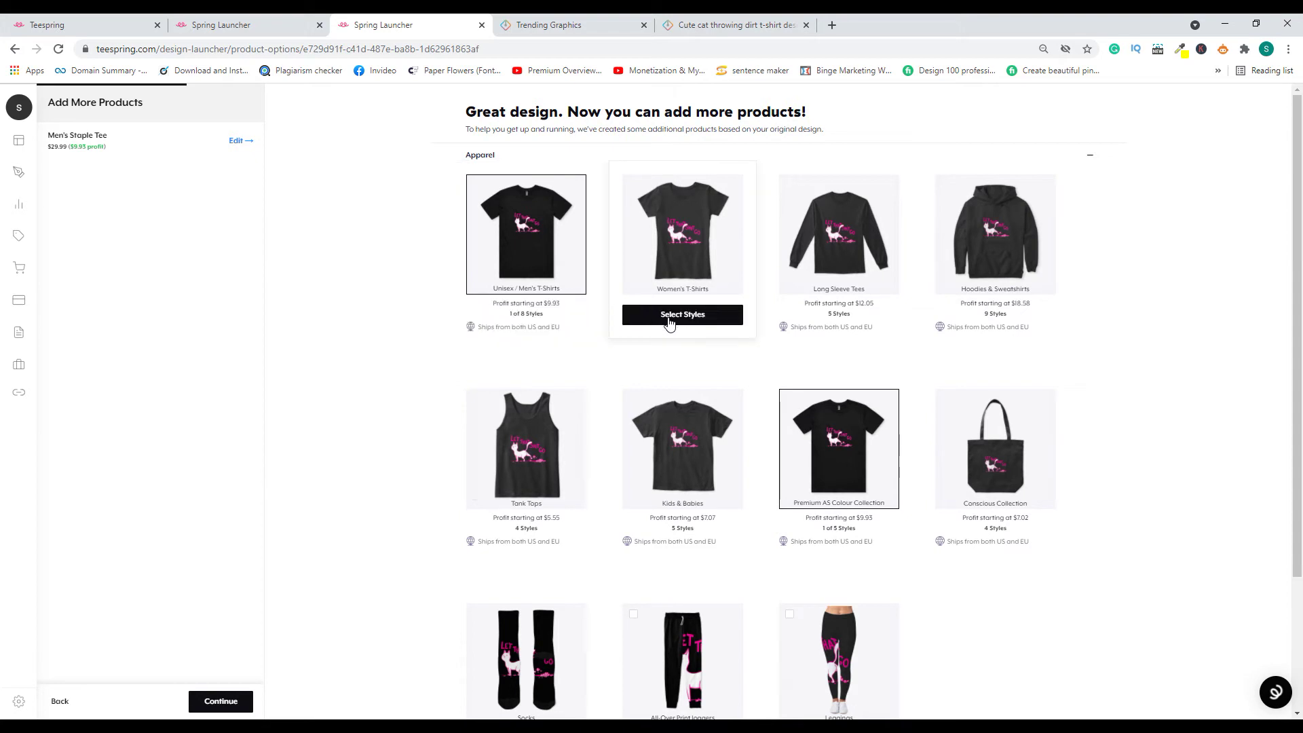
Step: Add the Women's Comfort Tee from the Women's T-Shirts styles and open it for editing
left_click(669, 318)
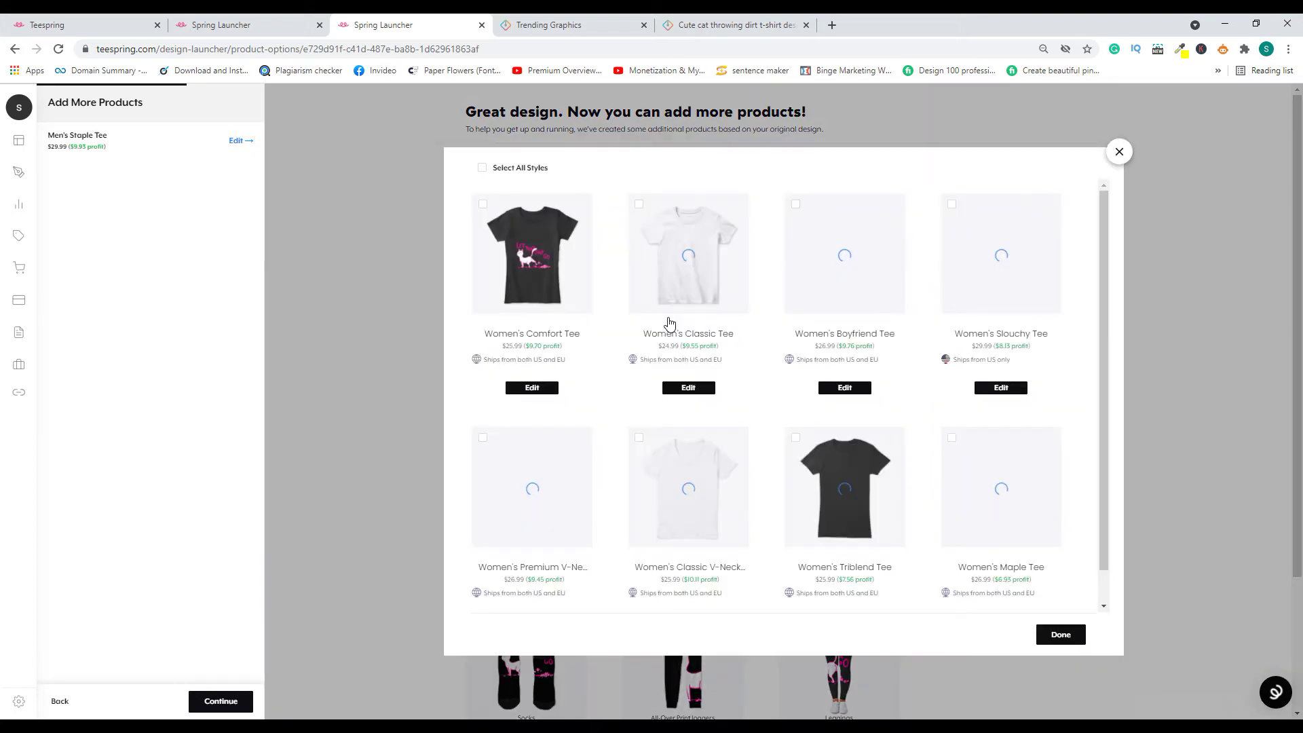
left_click(483, 204)
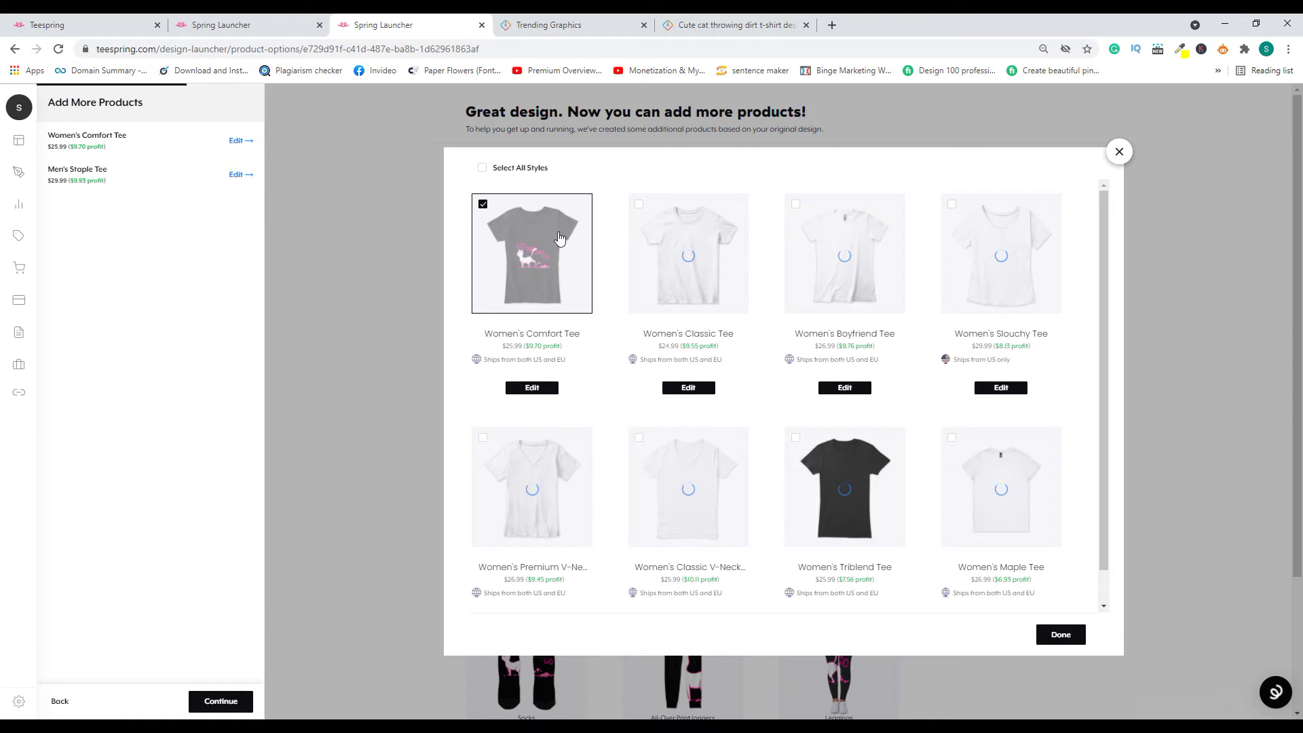
left_click(530, 393)
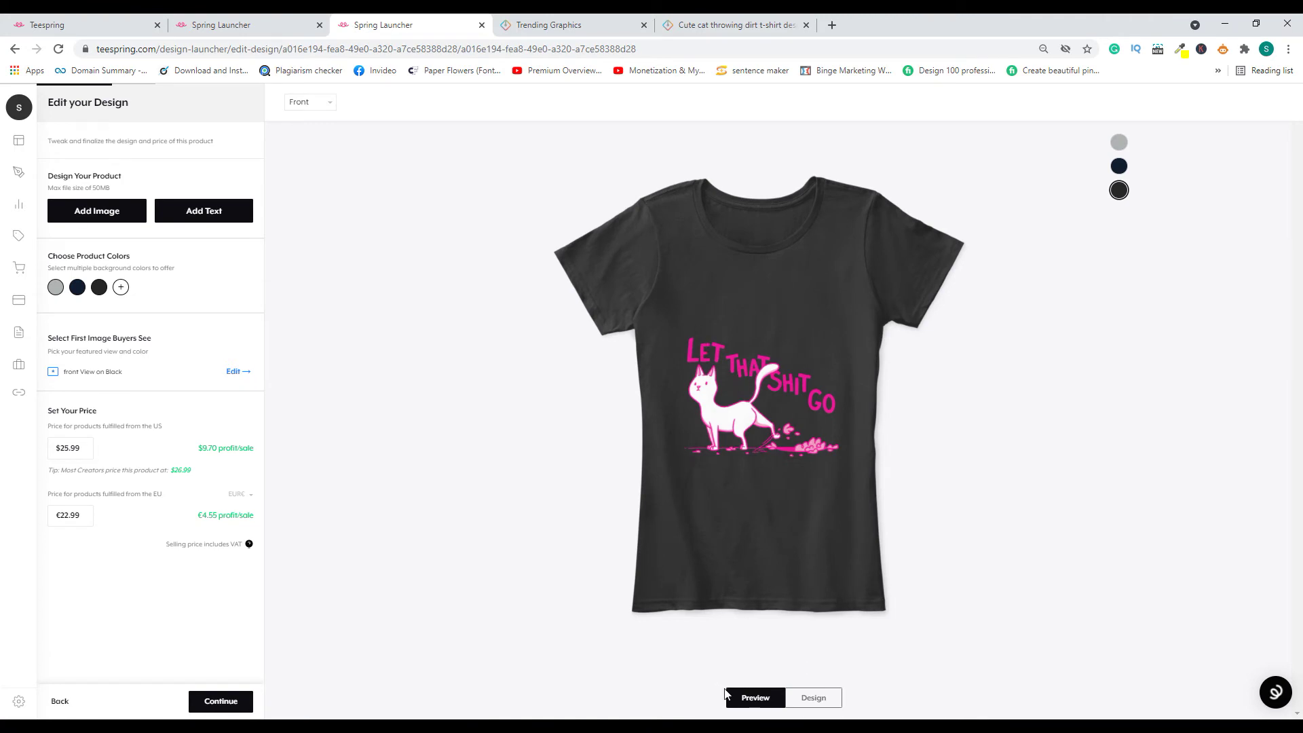
Step: Shrink the women's tee graphic to about 8.61" × 10.33", raise it on the chest, and preview it
left_click(813, 700)
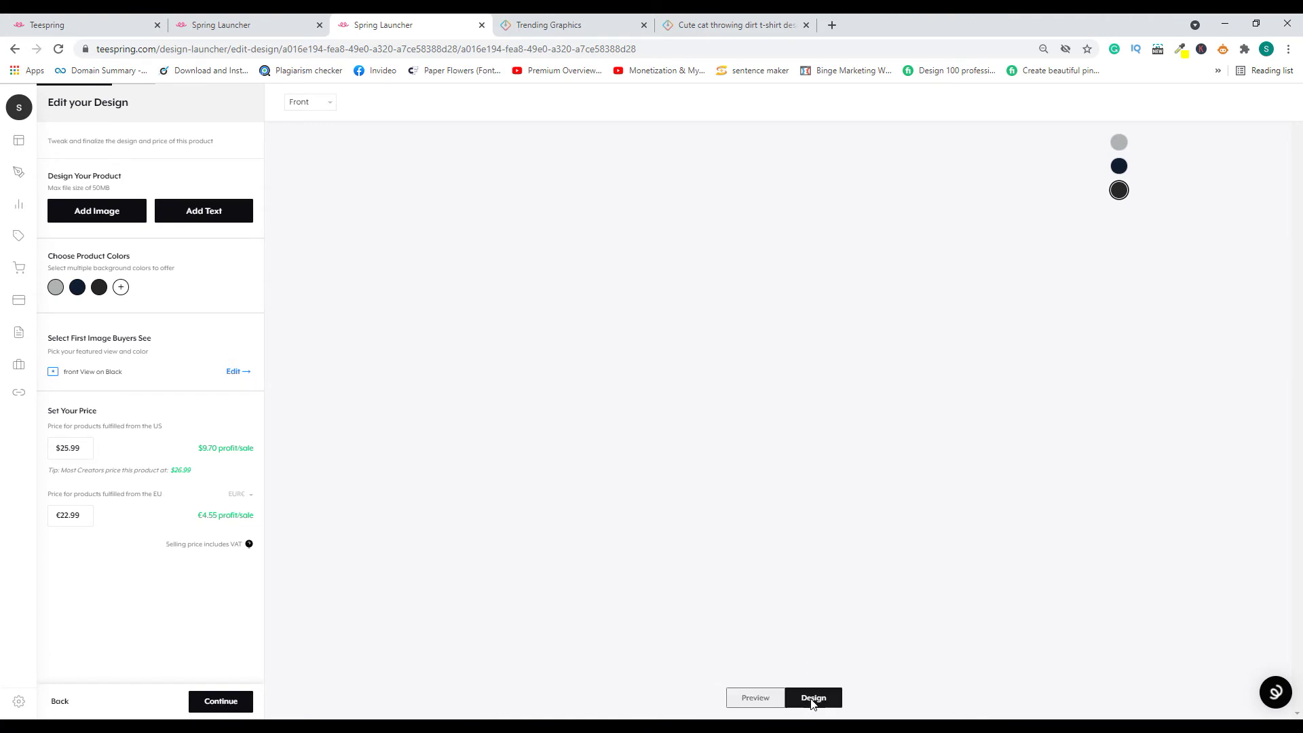
left_click(714, 338)
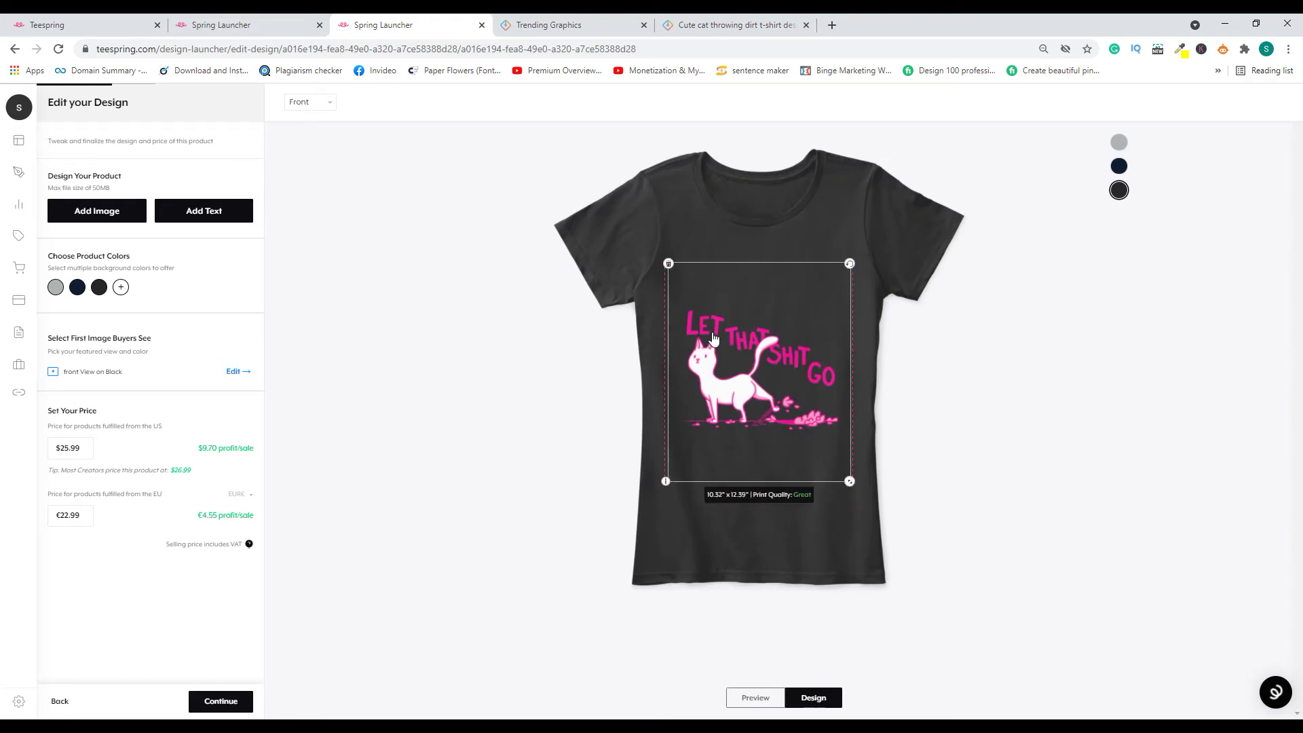
left_click_drag(851, 482, 819, 446)
left_click_drag(727, 361, 747, 335)
left_click(994, 370)
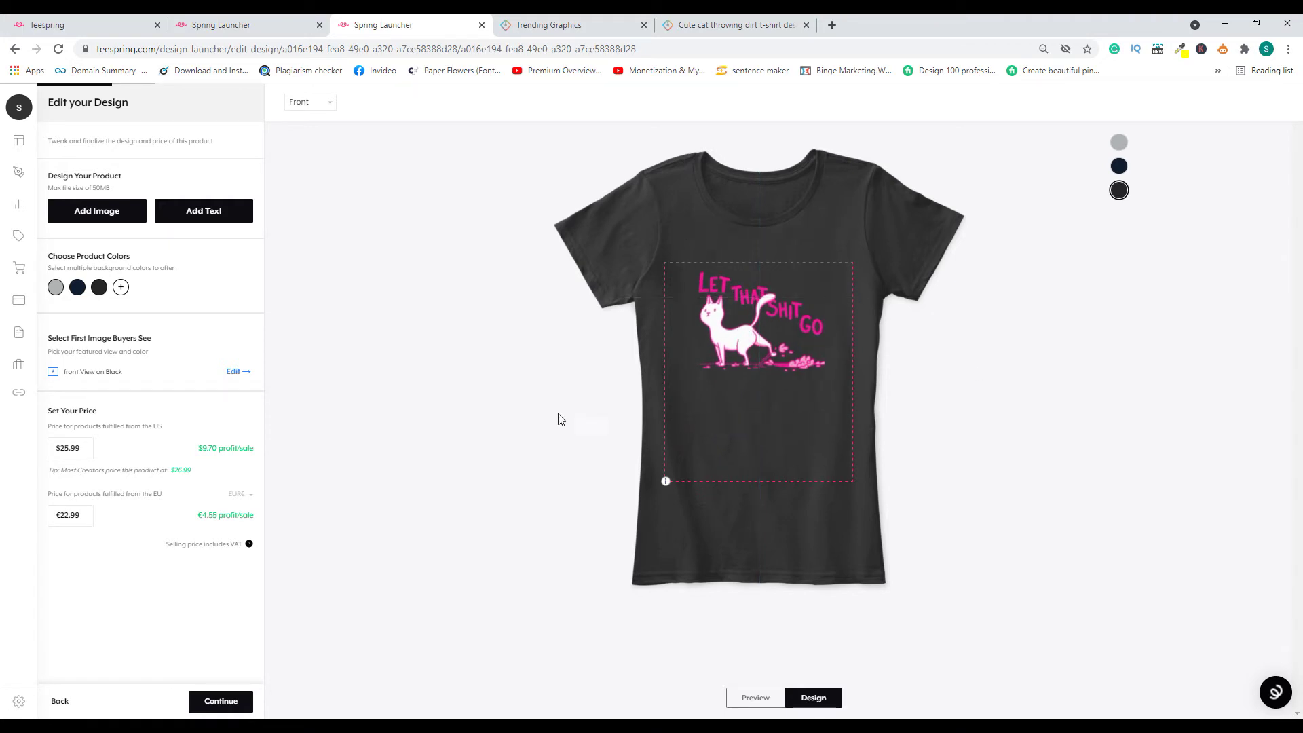
left_click(752, 698)
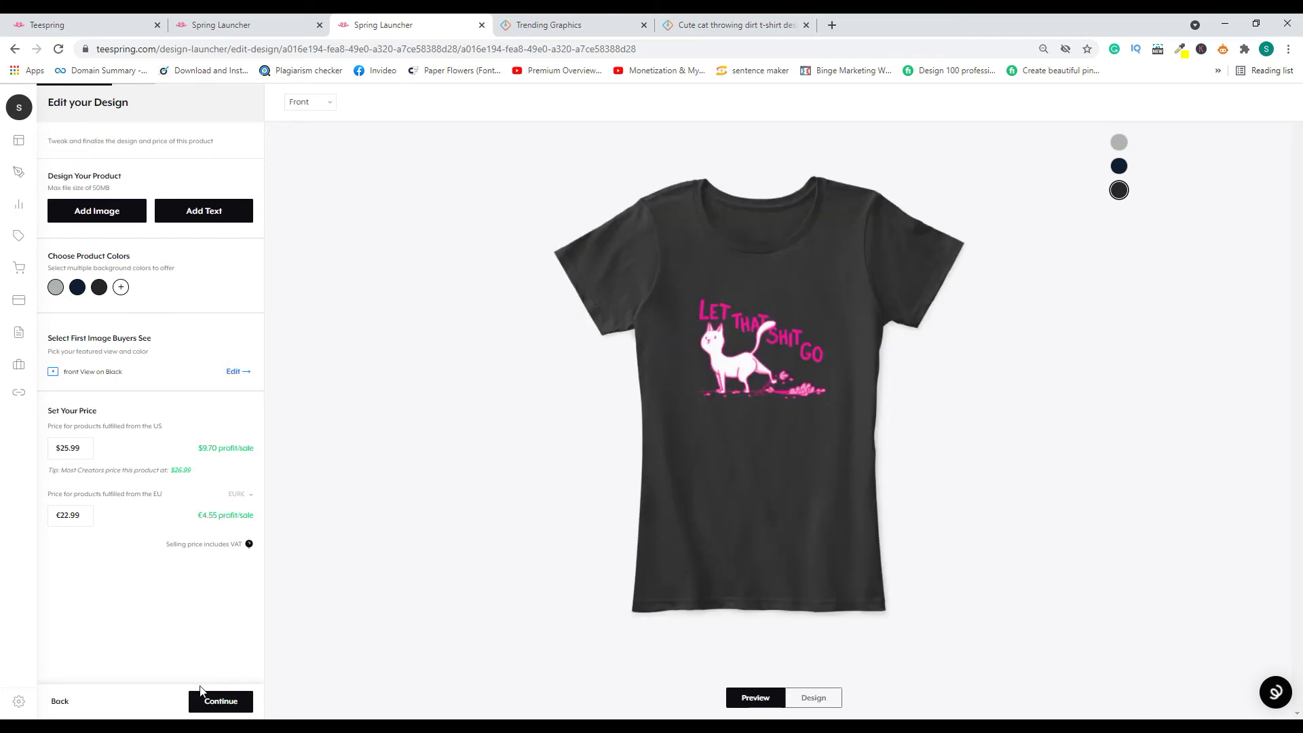
left_click(215, 702)
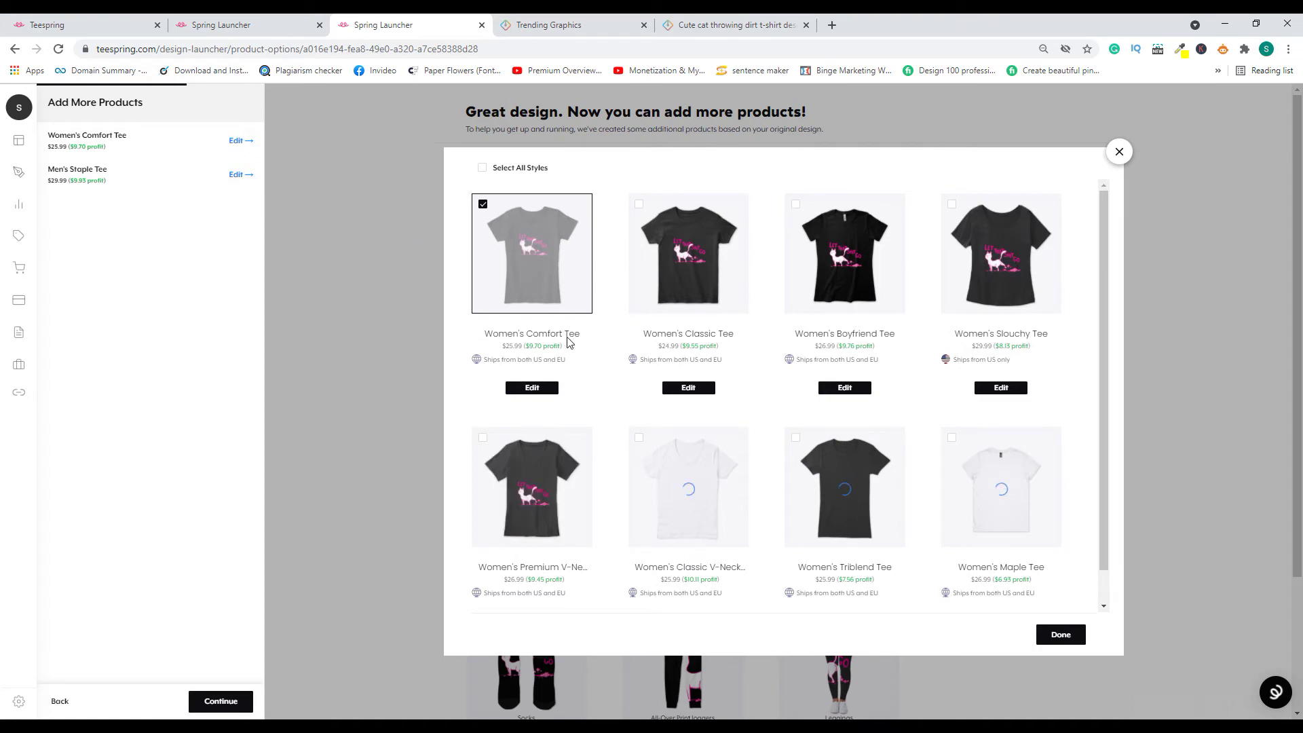
Step: Add the Organic Tote Bag from the Conscious Collection styles
left_click(1119, 152)
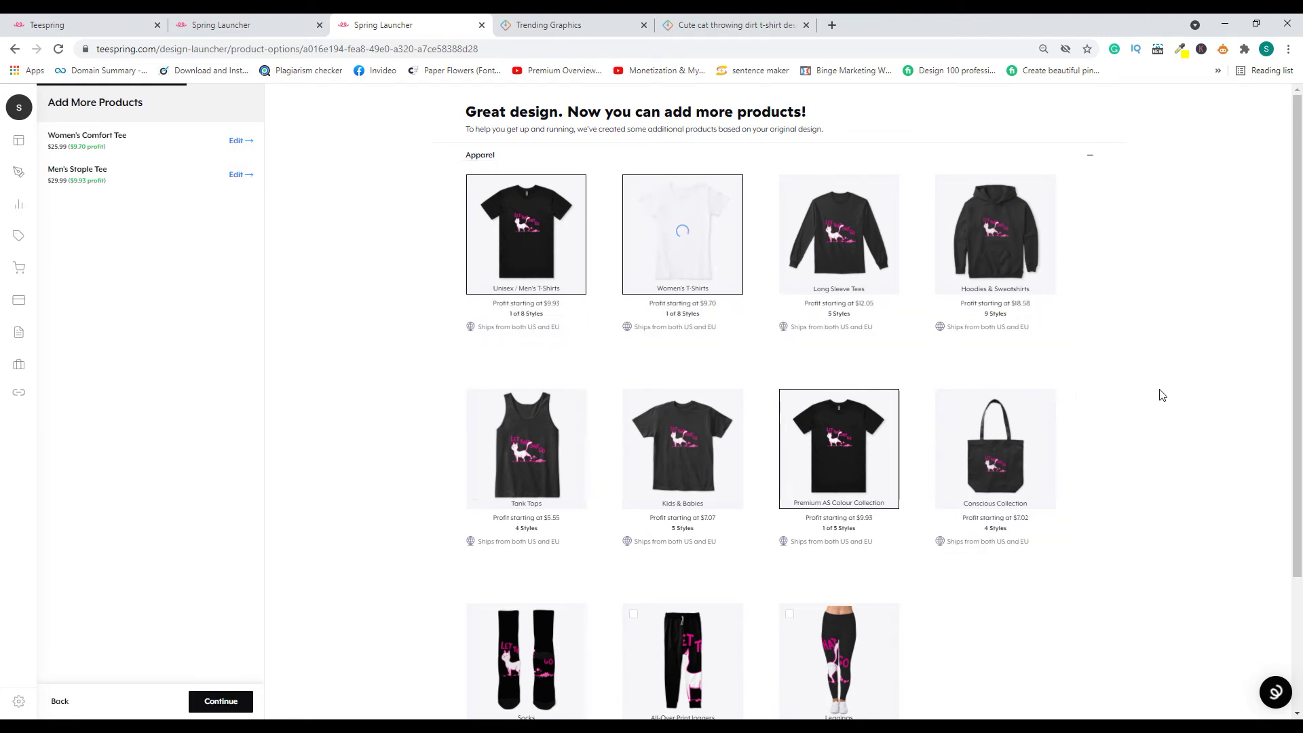
scroll(1146, 410, "down", 3)
mouse_move(991, 255)
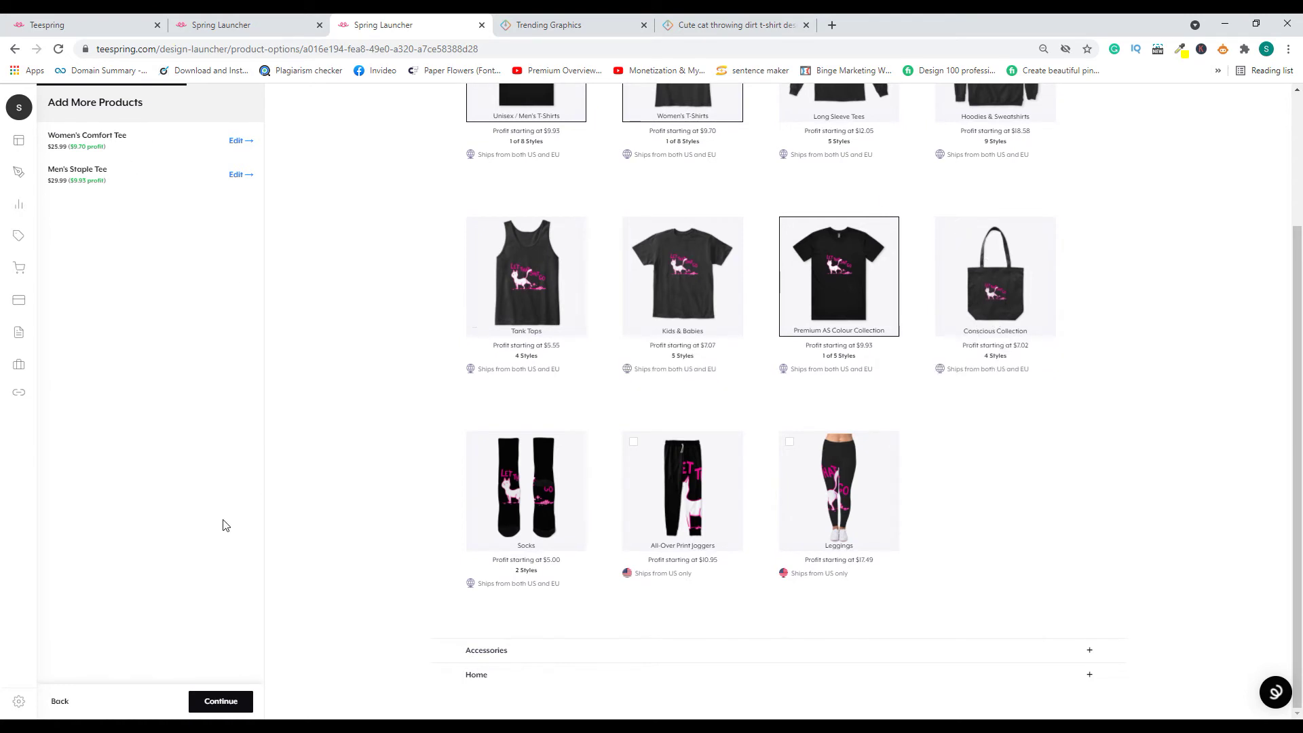
left_click(1028, 358)
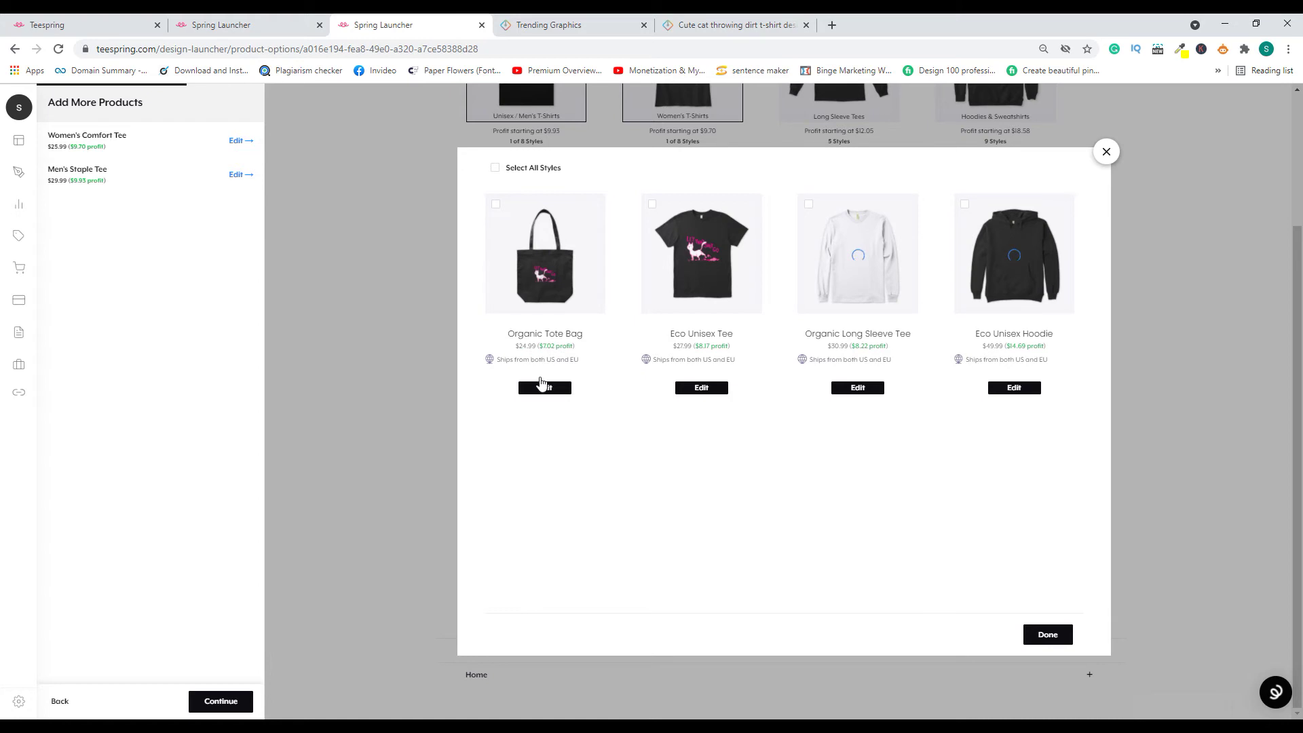
left_click(495, 204)
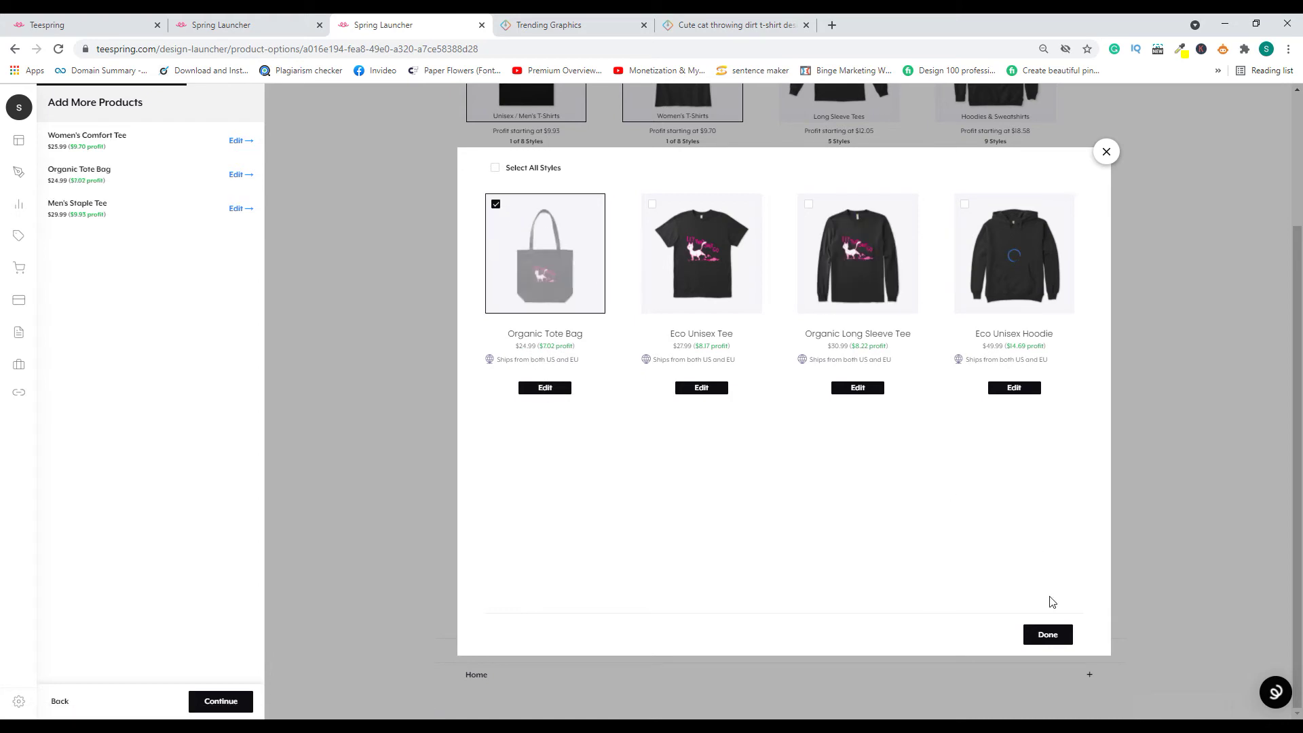
left_click(1050, 643)
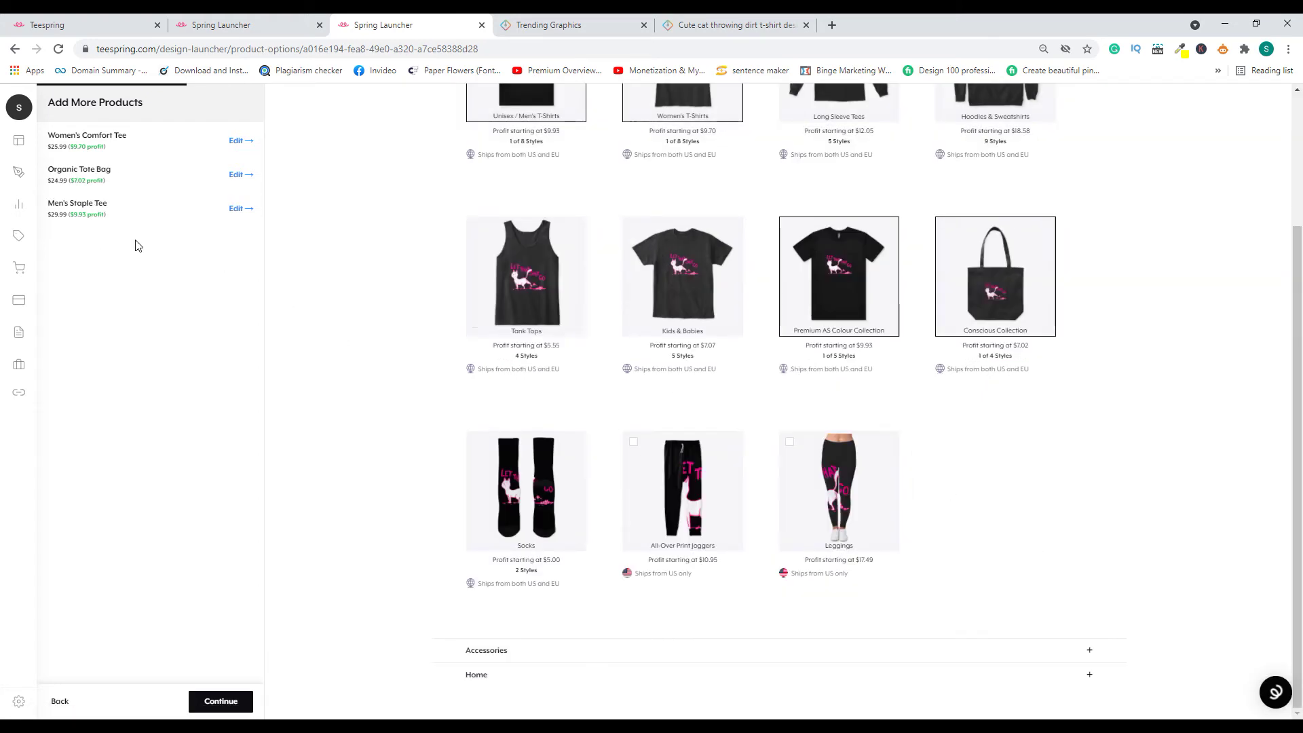
Step: Add the Women's Flowy Tank Top instead of the Classic Tank Top, then continue to the listing
scroll(512, 468, "up", 2)
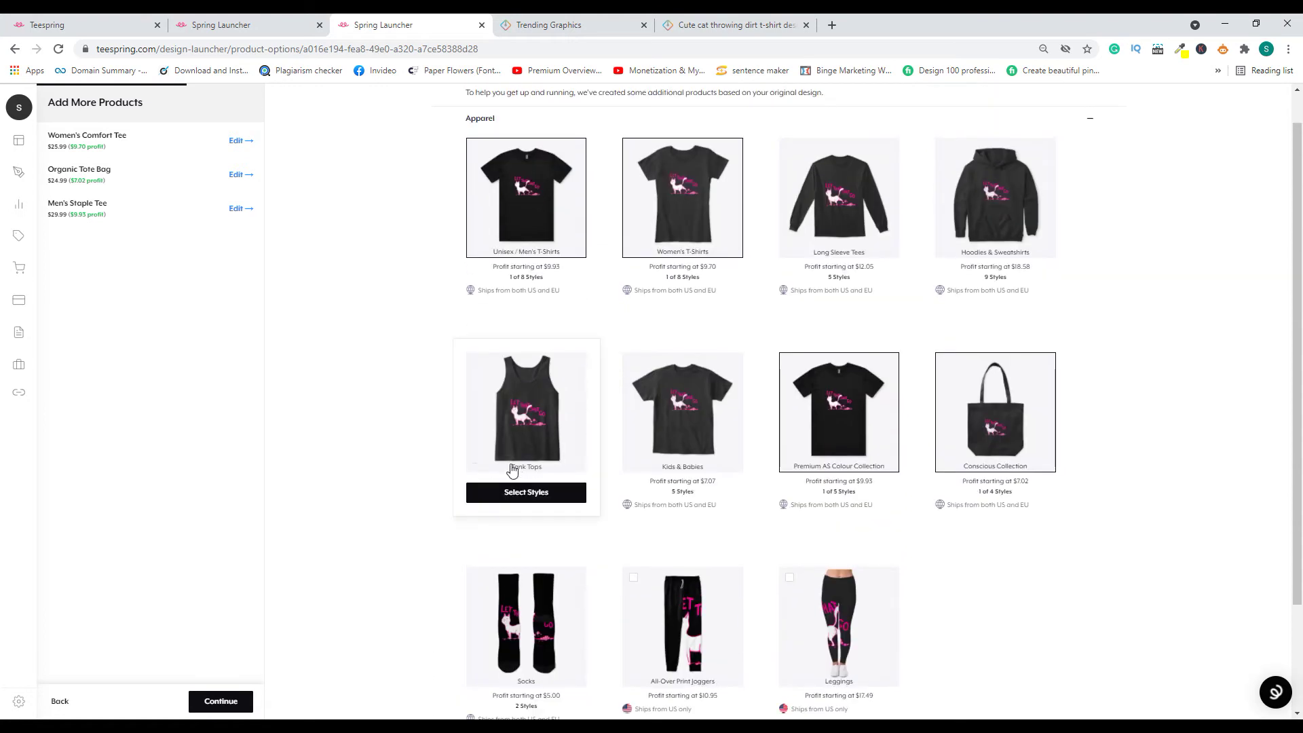
left_click(519, 493)
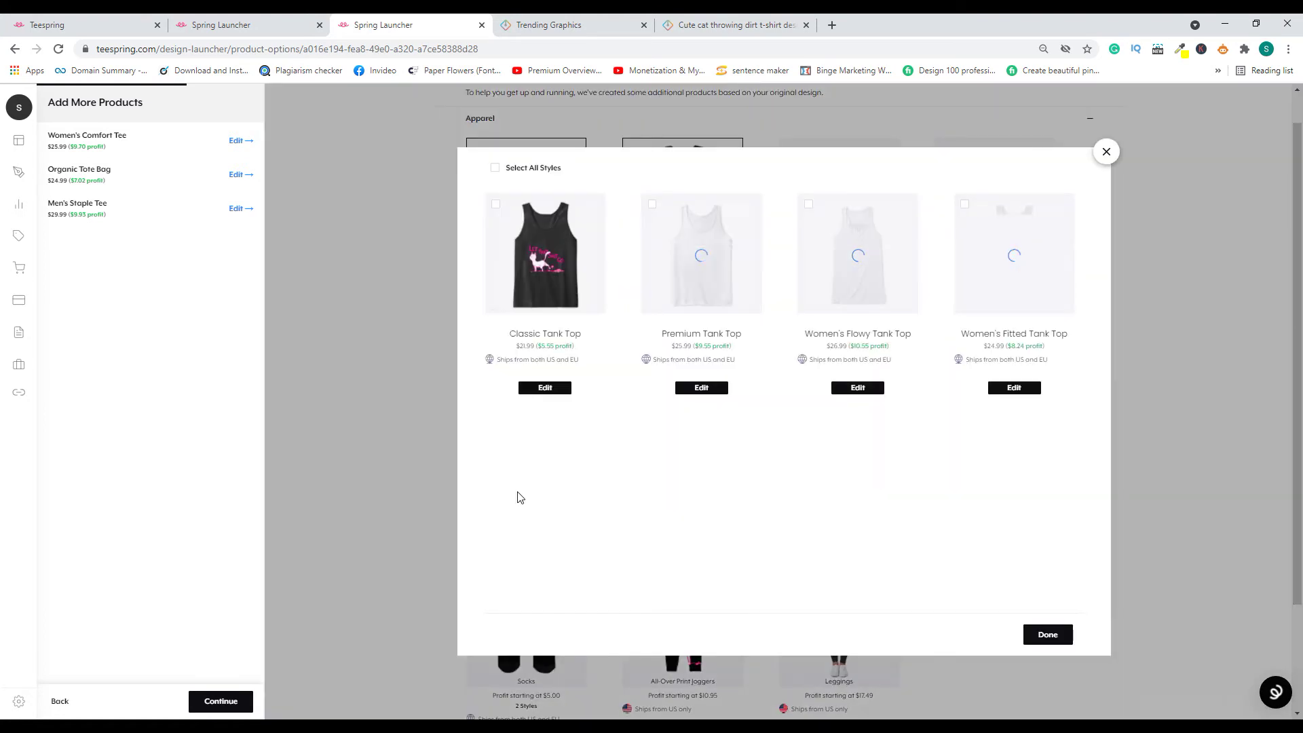
left_click(496, 205)
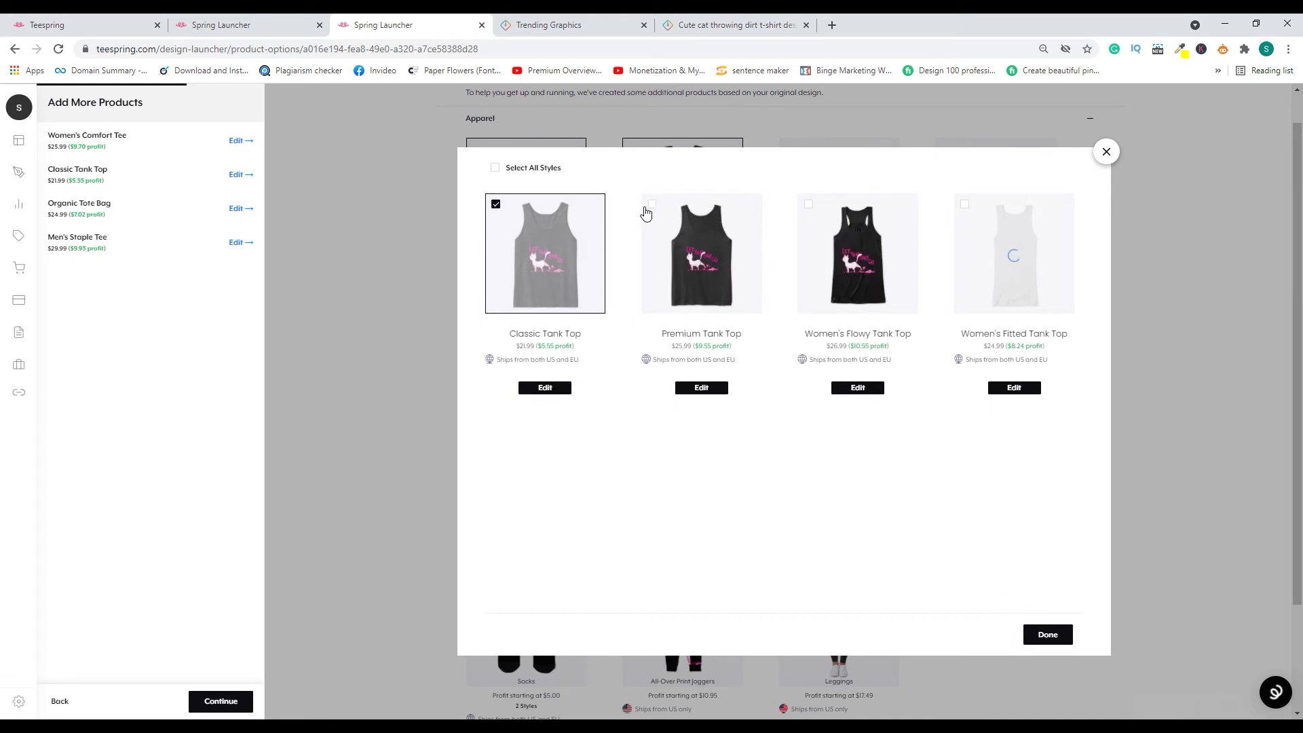
left_click(497, 204)
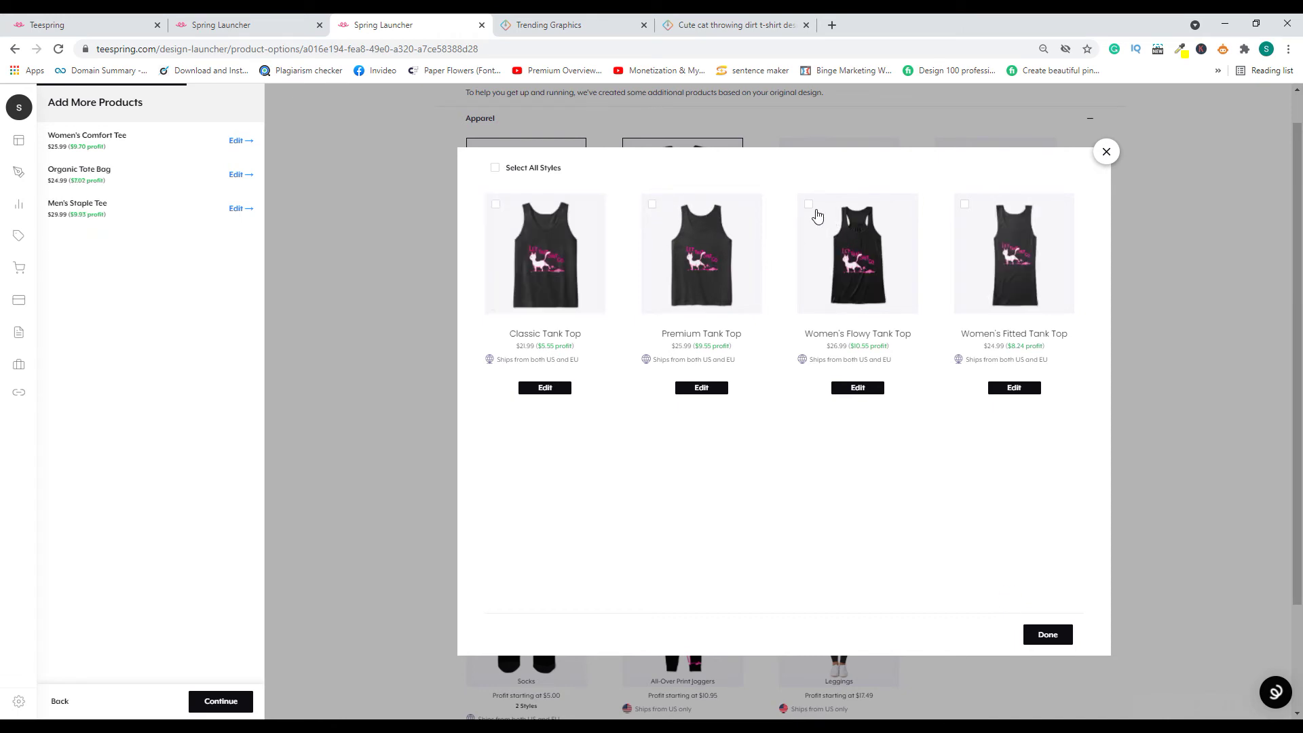
left_click(809, 204)
left_click(1053, 630)
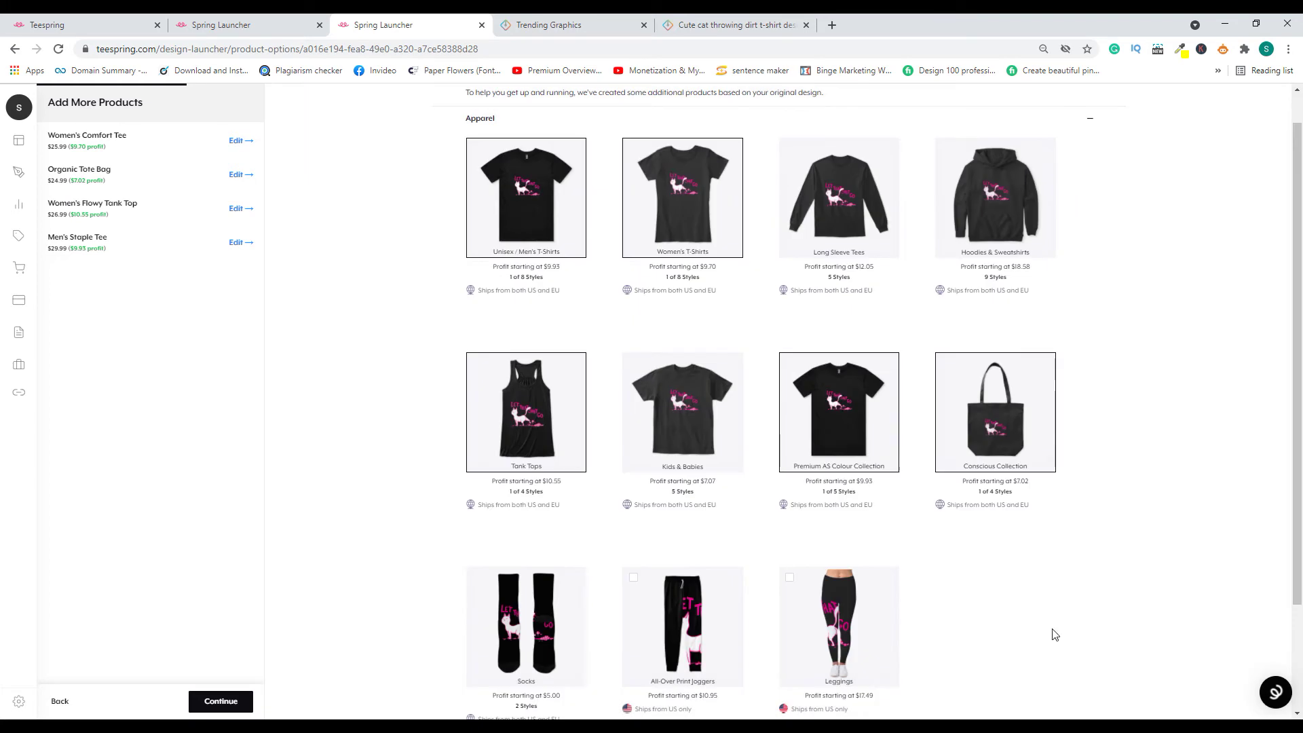
left_click(212, 705)
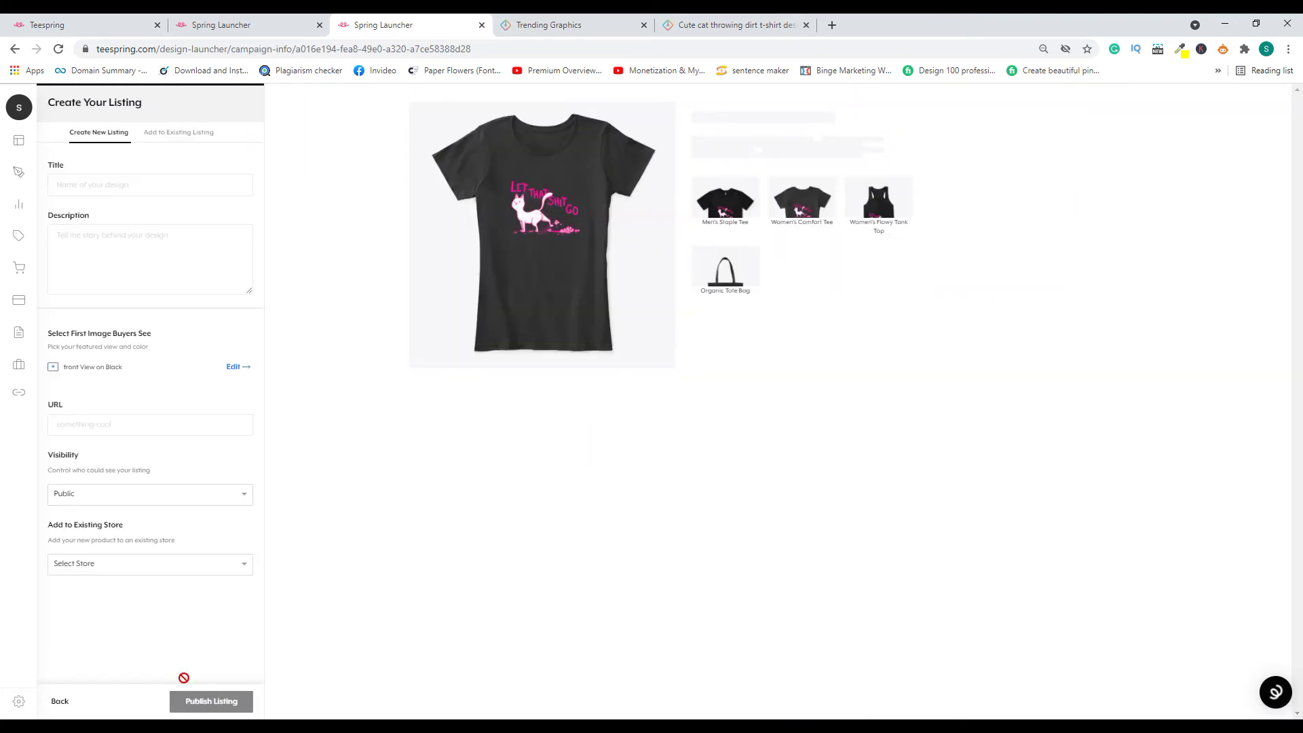
Step: Assign the new listing to the existing store 'Nerdy' with public visibility
left_click(150, 574)
left_click(312, 391)
left_click(132, 569)
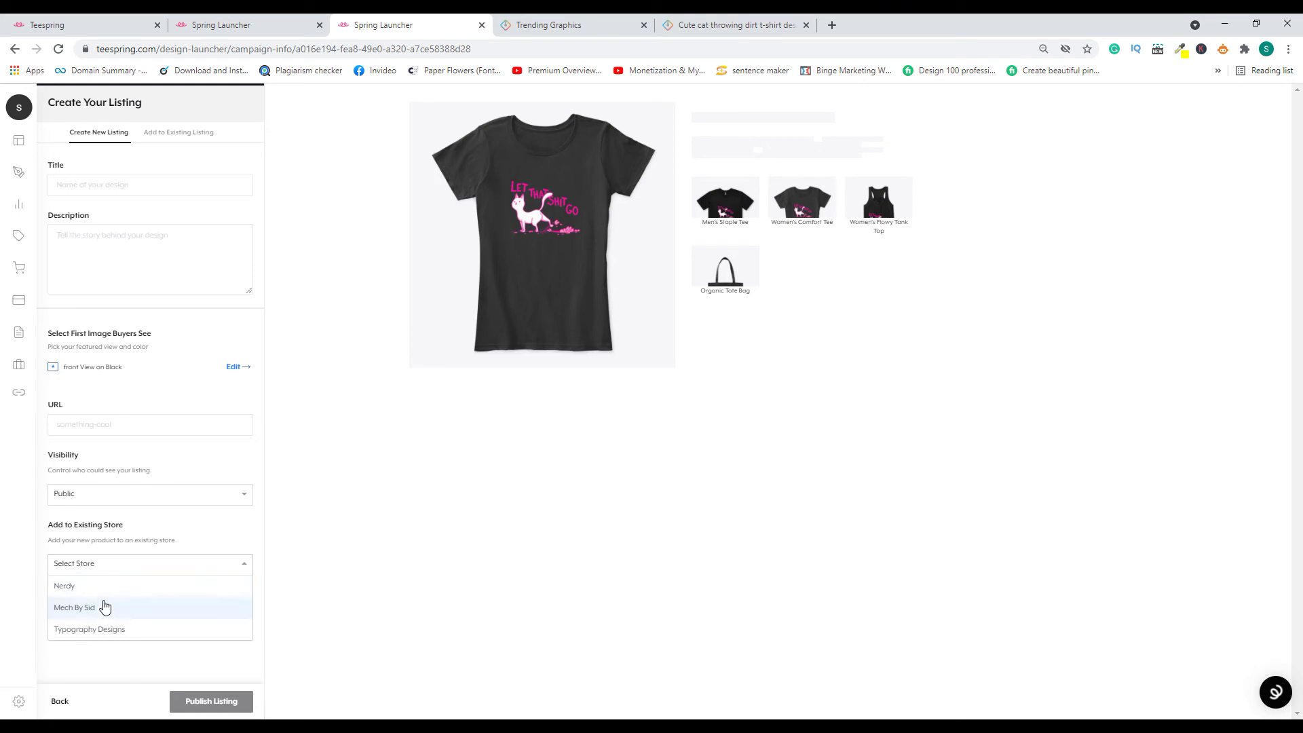
left_click(284, 494)
left_click(173, 565)
left_click(100, 588)
left_click(85, 187)
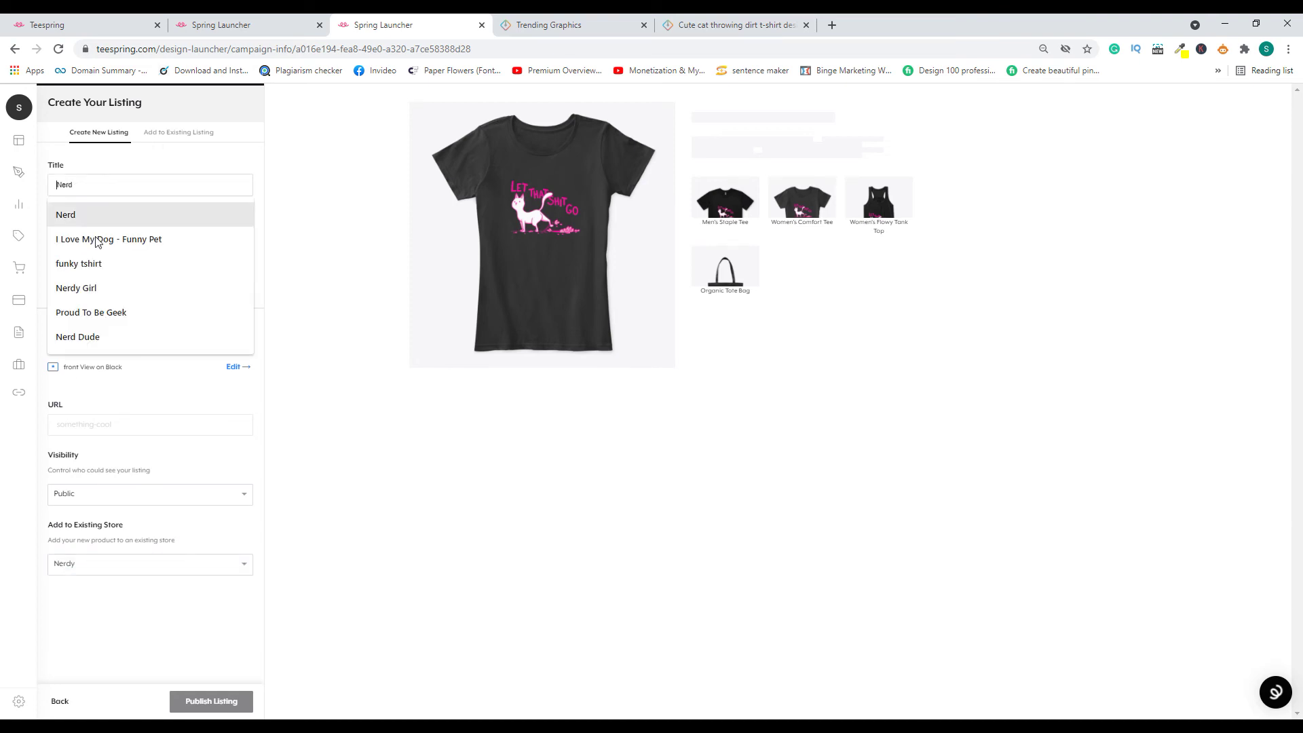
left_click(129, 424)
left_click(357, 431)
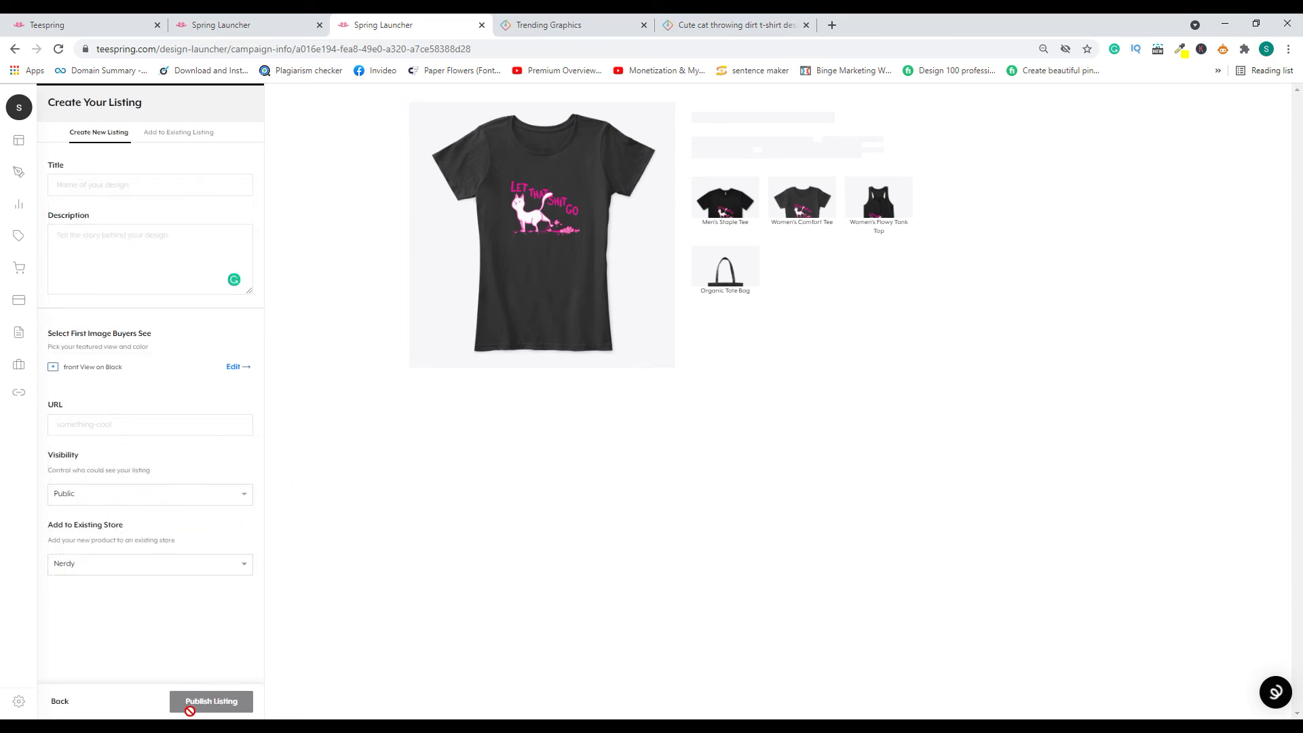